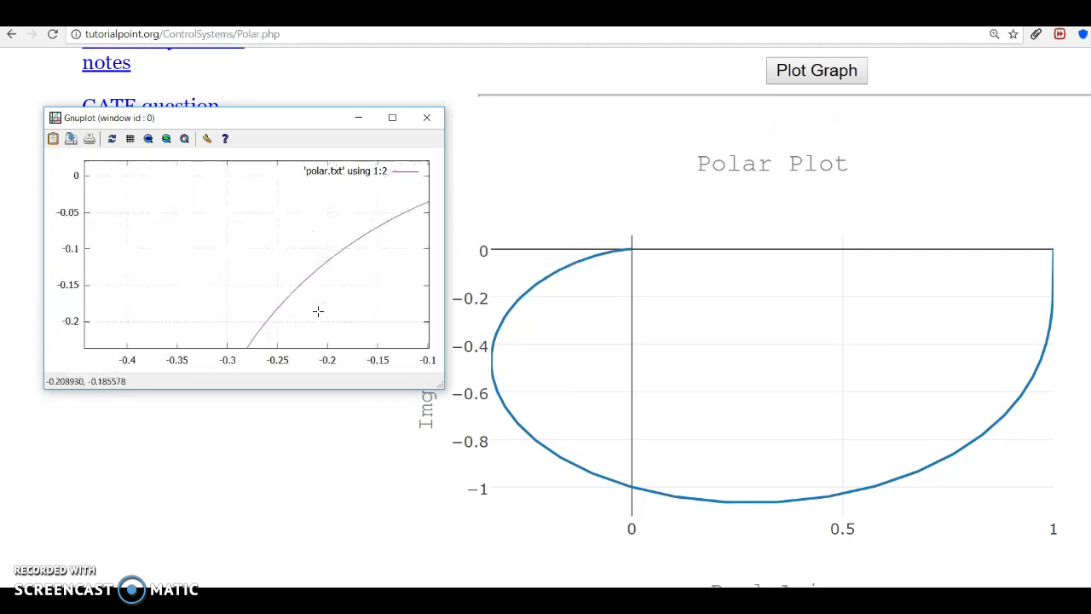
# Step: Mark the gnuplot curve's imaginary-axis crossing at about (0.002, -0.999), compare it with the web polar plot, and close the plot window
pyautogui.scroll(-3, 359, 300)
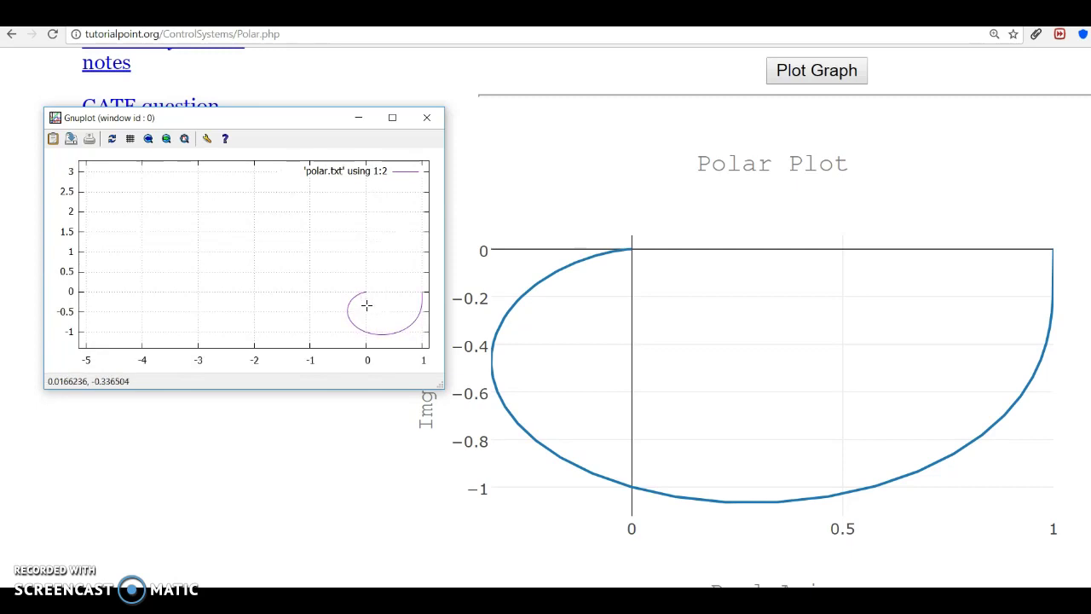
pyautogui.scroll(3, 415, 324)
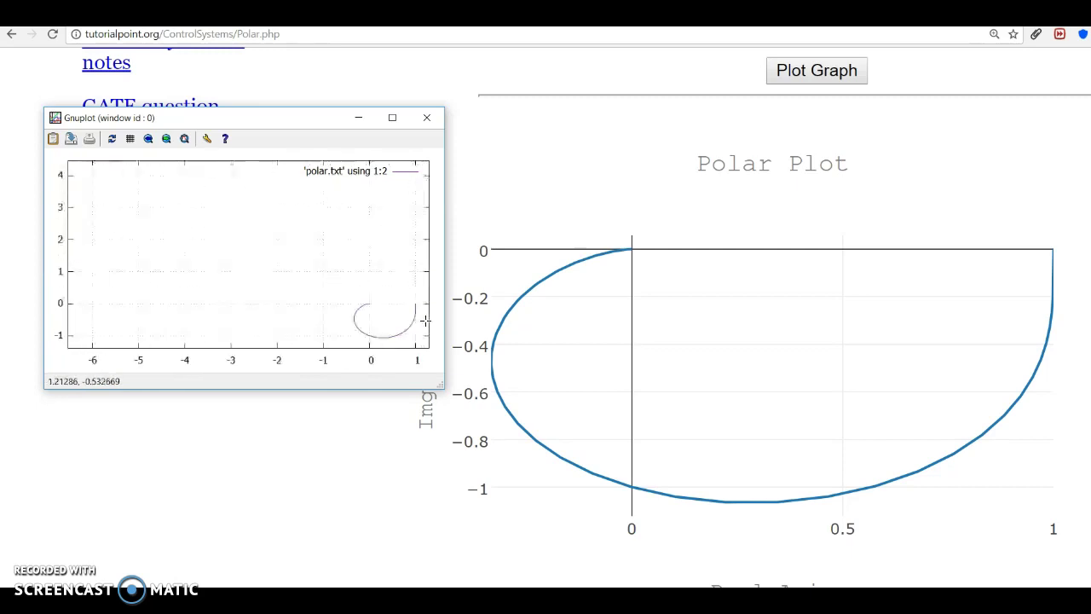
pyautogui.scroll(4, 384, 333)
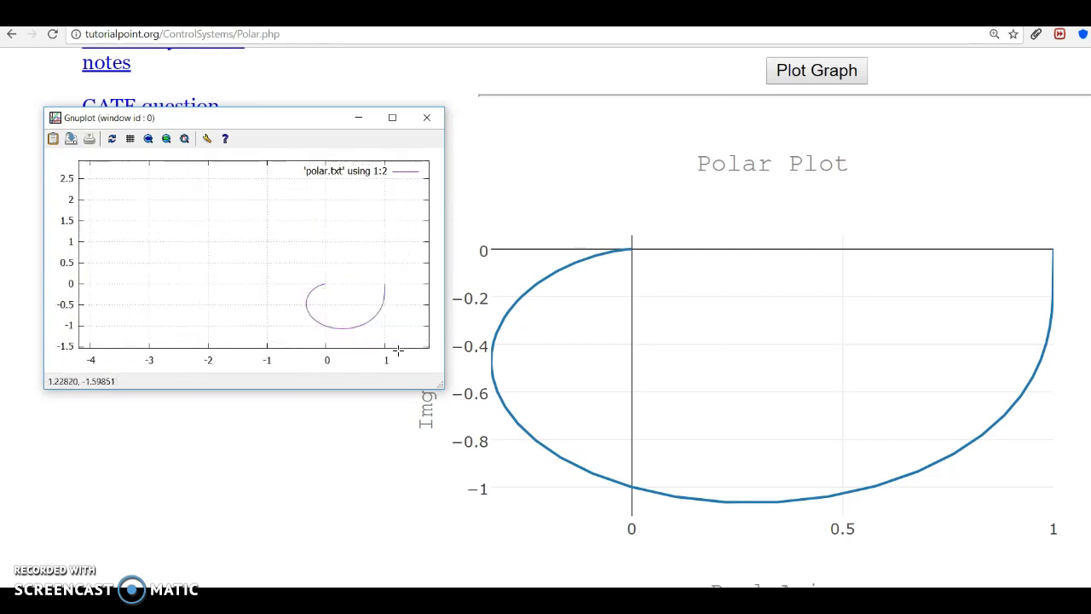
pyautogui.scroll(1, 352, 261)
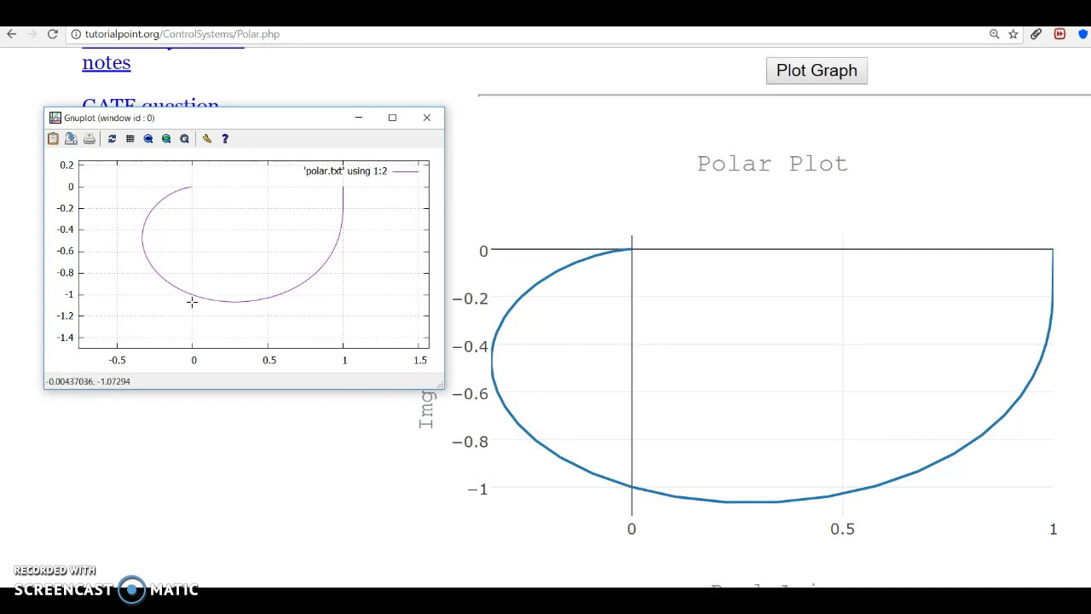
pyautogui.scroll(1, 195, 303)
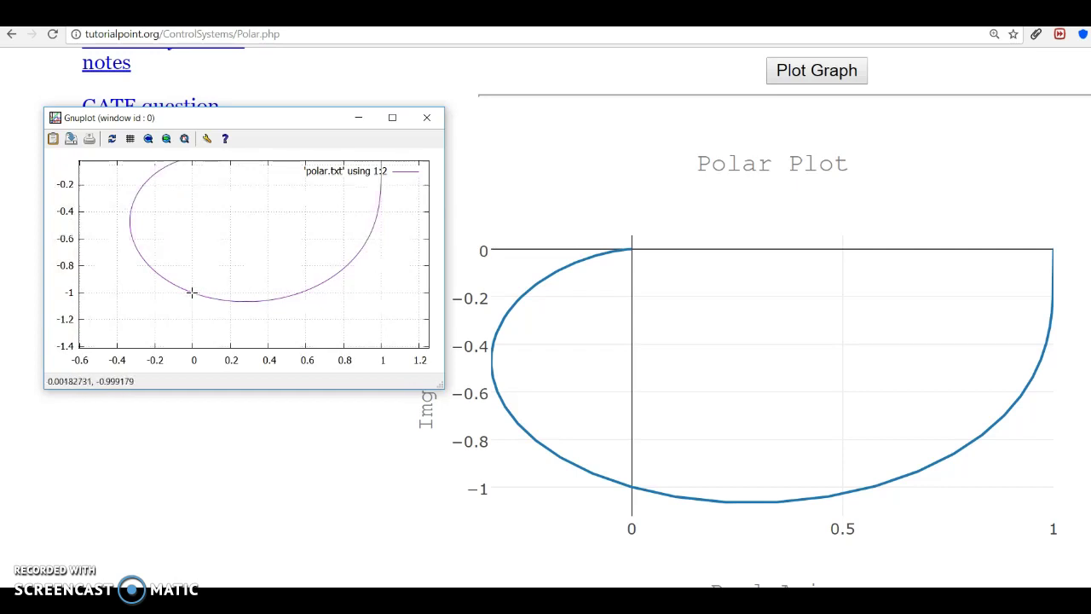
pyautogui.middleClick(193, 292)
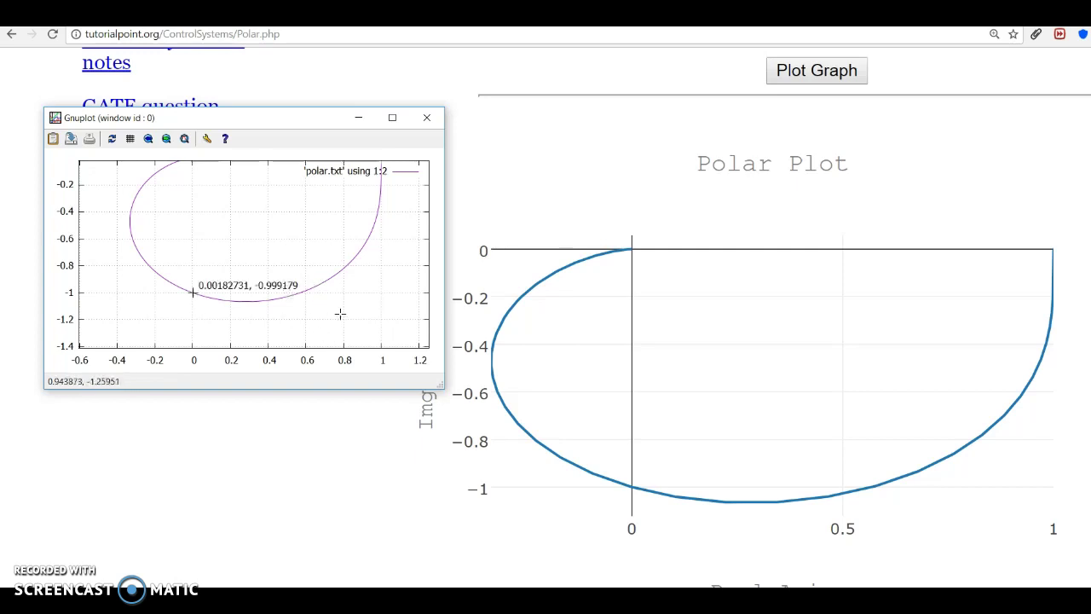
pyautogui.moveTo(632, 486)
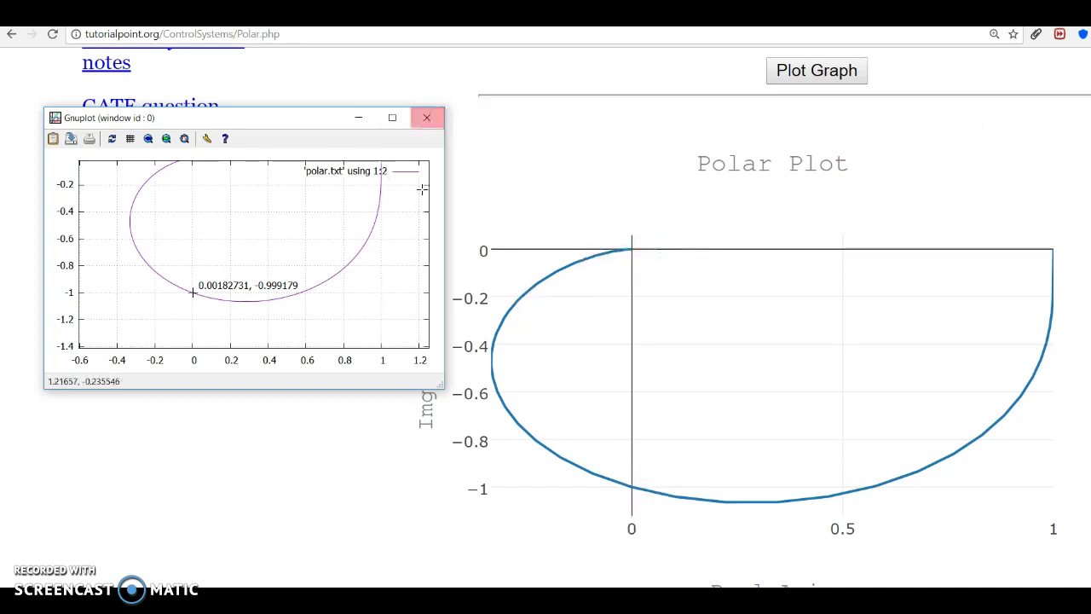
pyautogui.click(418, 121)
# Step: Fill in the web polar plot form with numerator coefficients 1,1 and denominator coefficients starting with 1,2, and plot the graph
pyautogui.scroll(1, 582, 319)
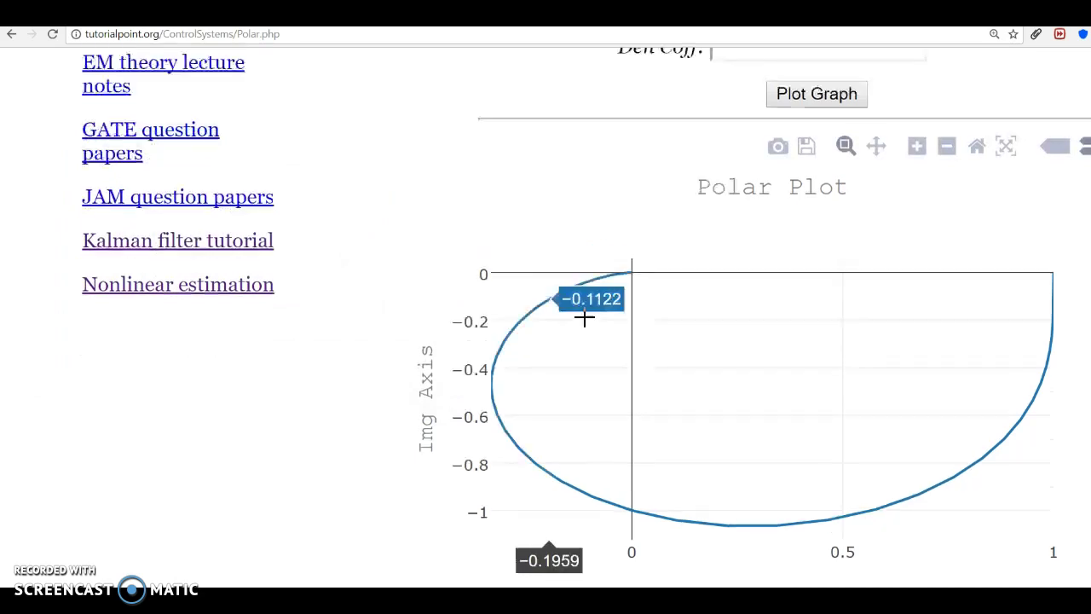
pyautogui.scroll(6, 582, 319)
pyautogui.scroll(-3, 689, 372)
pyautogui.click(738, 348)
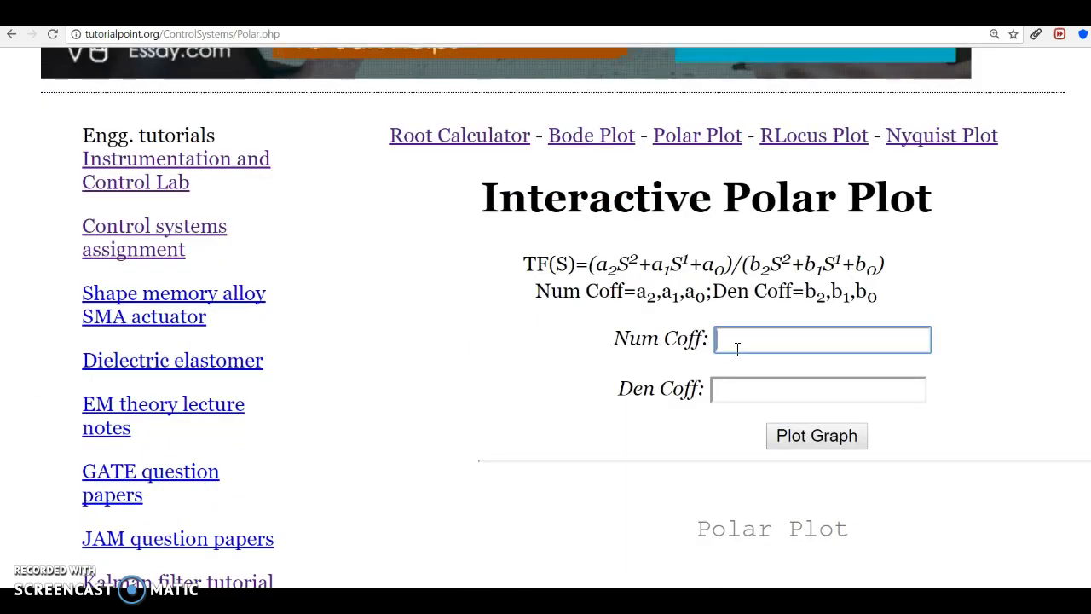
pyautogui.write('1,1')
pyautogui.click(950, 397)
pyautogui.click(858, 391)
pyautogui.write('1,1')
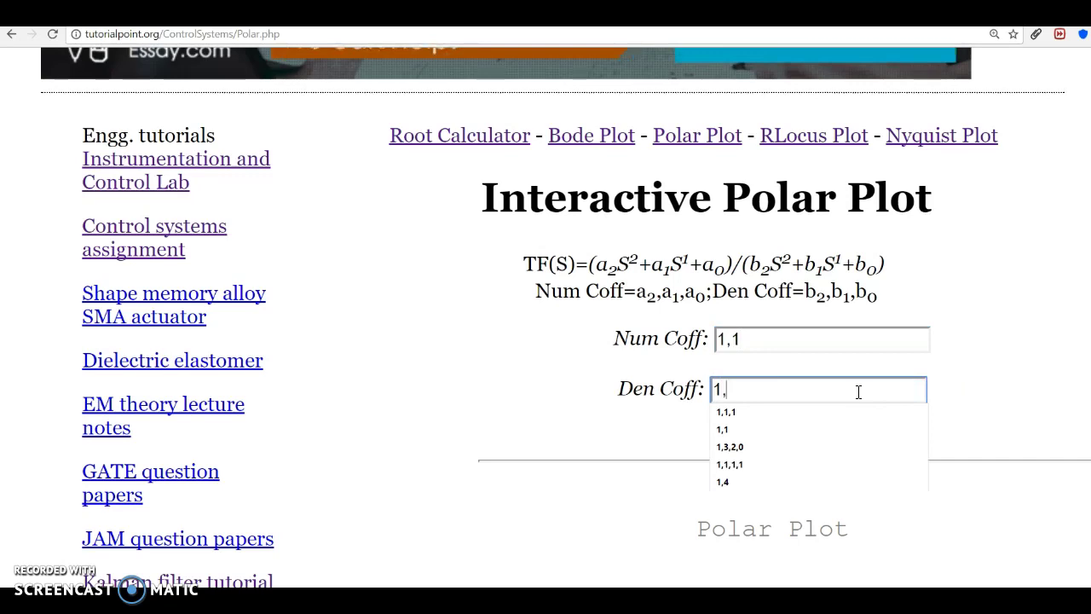
pyautogui.press('BackSpace')
pyautogui.write('2')
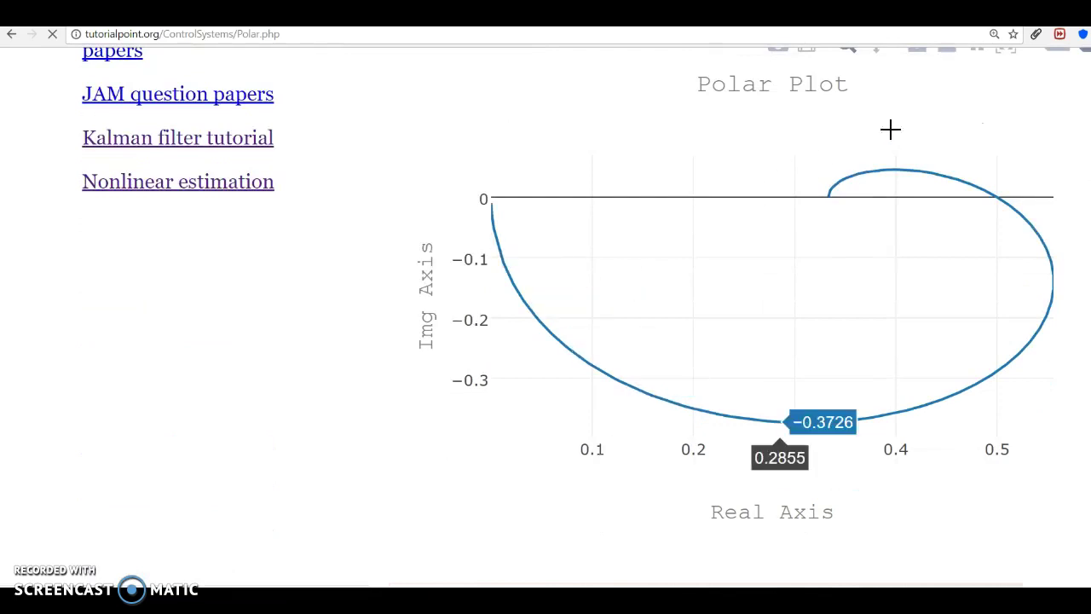
# Step: Zoom the new web polar plot out enough to examine the whole curve around the origin and both axes
pyautogui.click(950, 121)
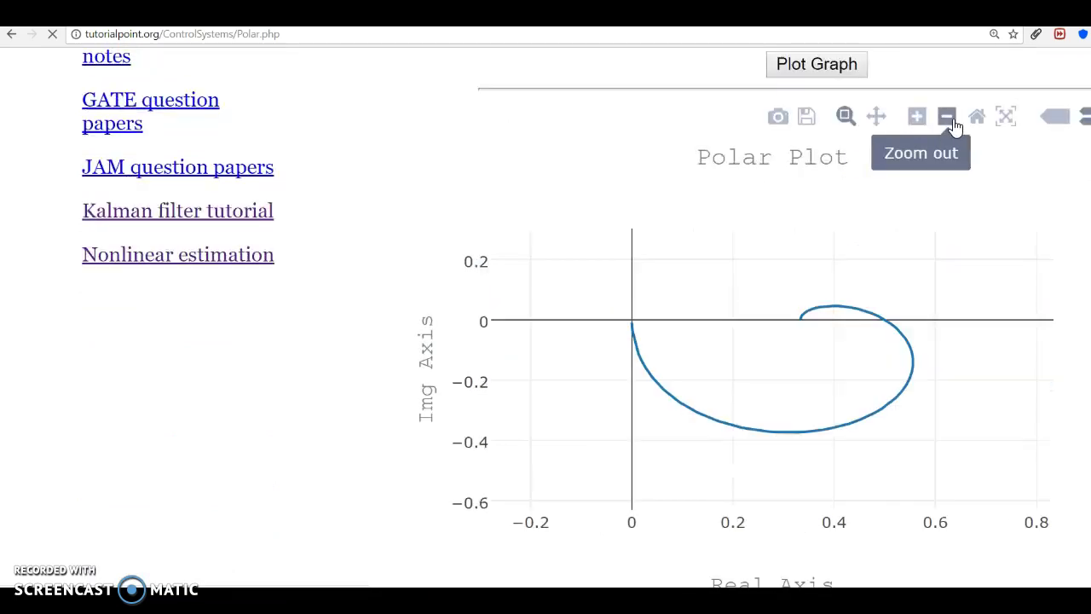
pyautogui.click(948, 122)
pyautogui.click(946, 124)
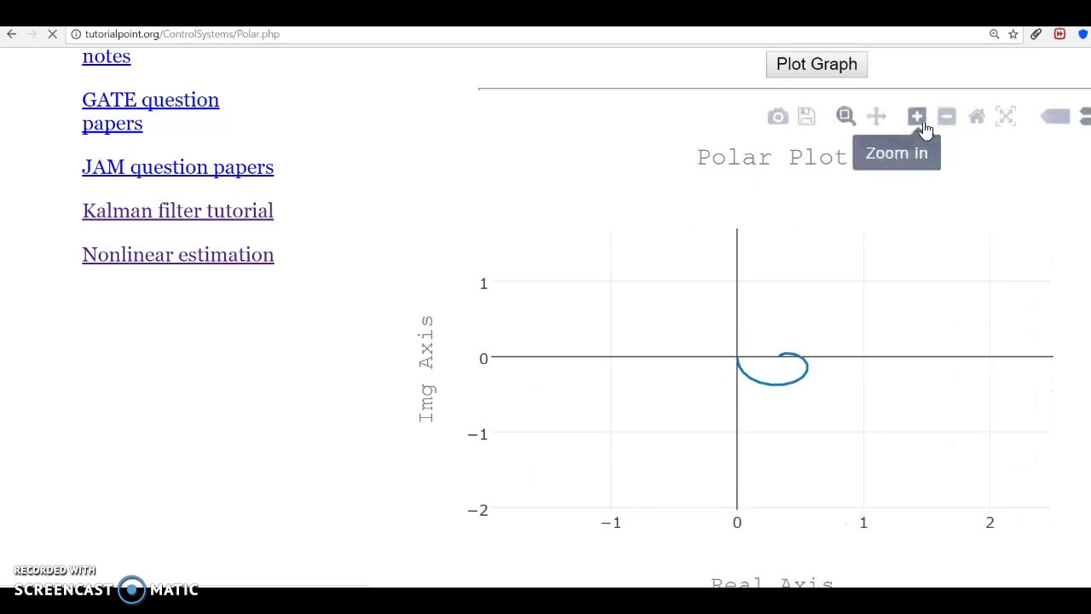
pyautogui.click(921, 120)
pyautogui.scroll(2, 894, 185)
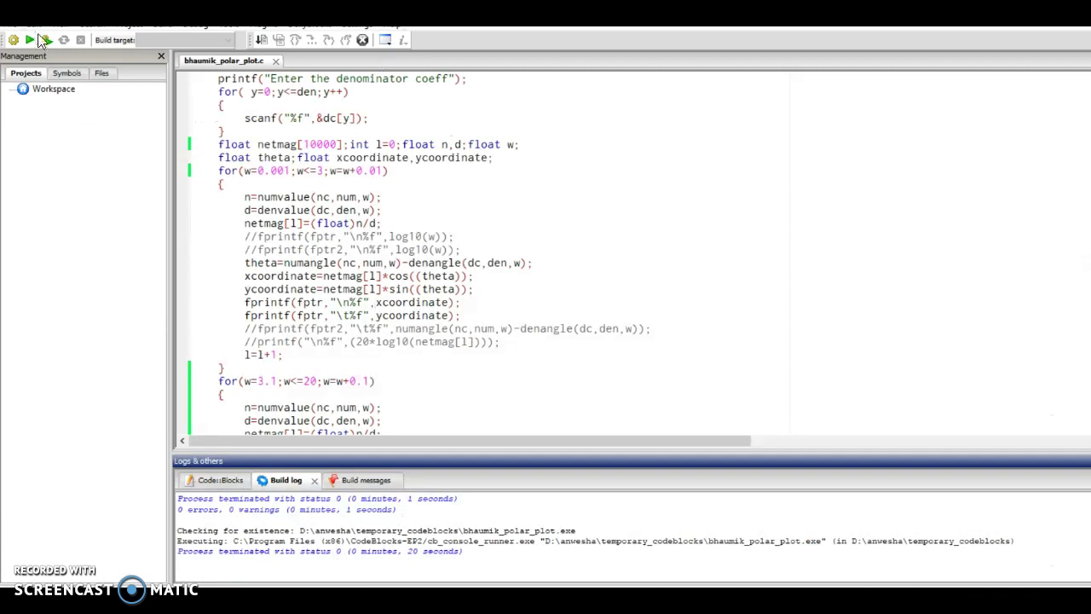
# Step: Build and run bhaumik_polar_plot.c in Code::Blocks and enter numerator degree 1 and denominator degree 2
pyautogui.click(45, 40)
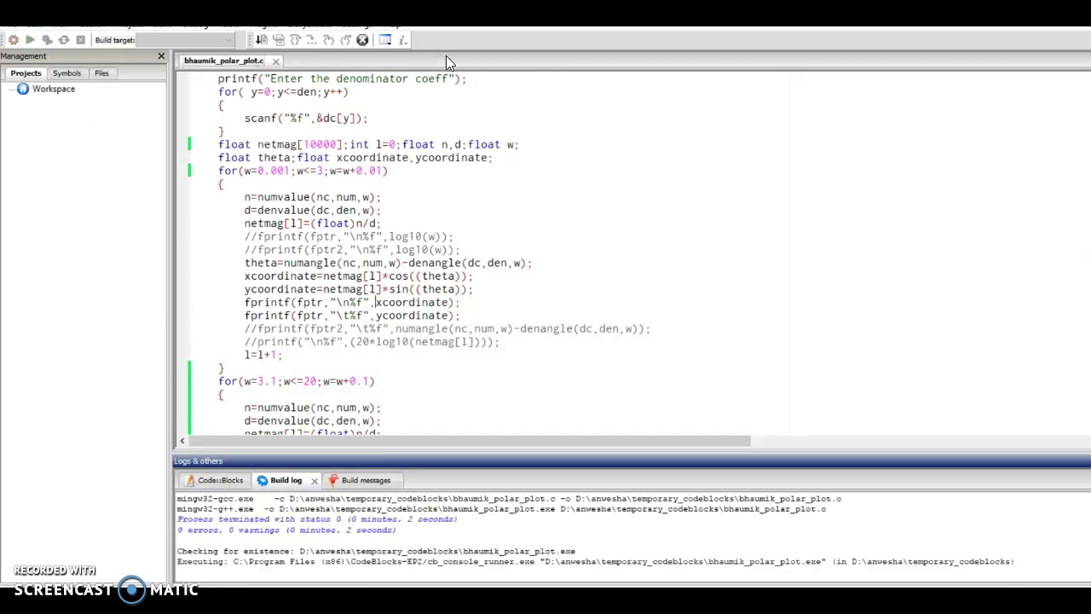
pyautogui.write('1')
pyautogui.press('Return')
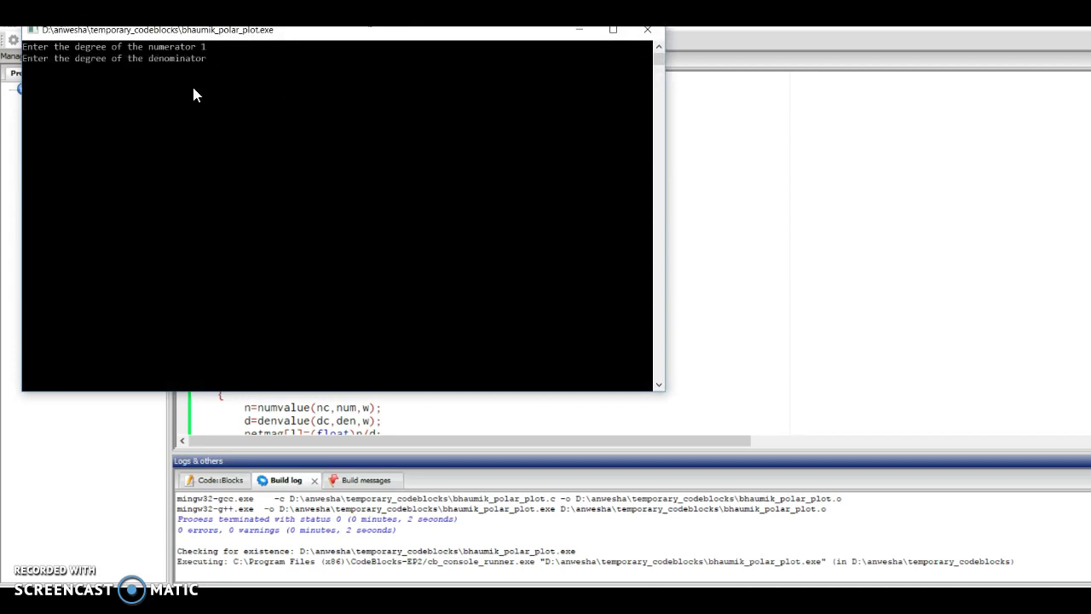
pyautogui.write('2')
pyautogui.press('Return')
# Step: Enter 1 and 1 as the numerator coefficients, supply the matching denominator coefficients, and finish the program run
pyautogui.write('1')
pyautogui.press('Return')
pyautogui.write('1')
pyautogui.press('Return')
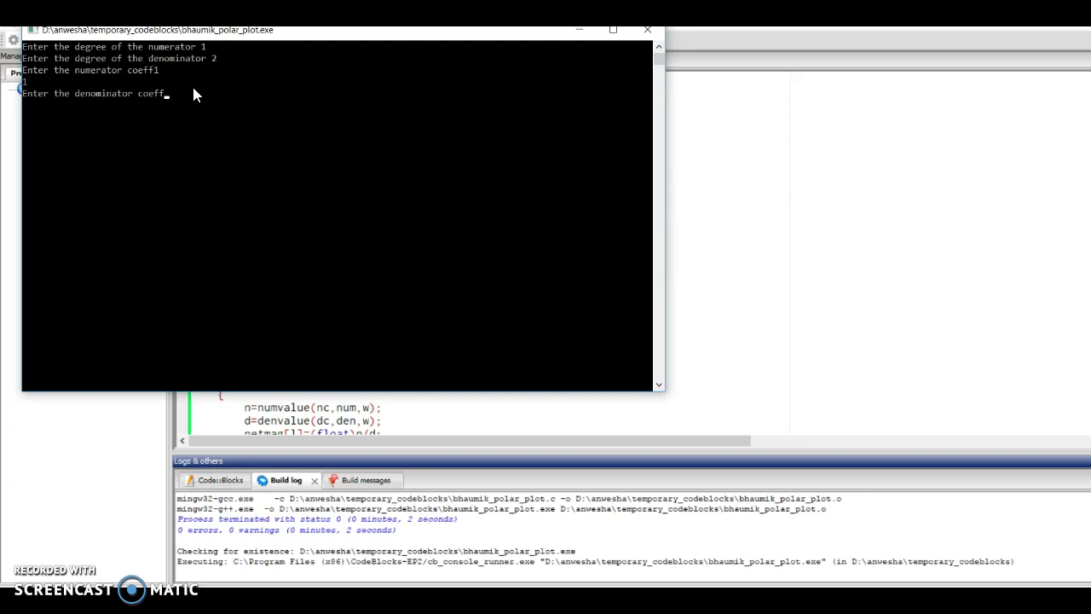
pyautogui.write('2')
pyautogui.press('Return')
pyautogui.write('1')
pyautogui.press('Return')
pyautogui.press('Return')
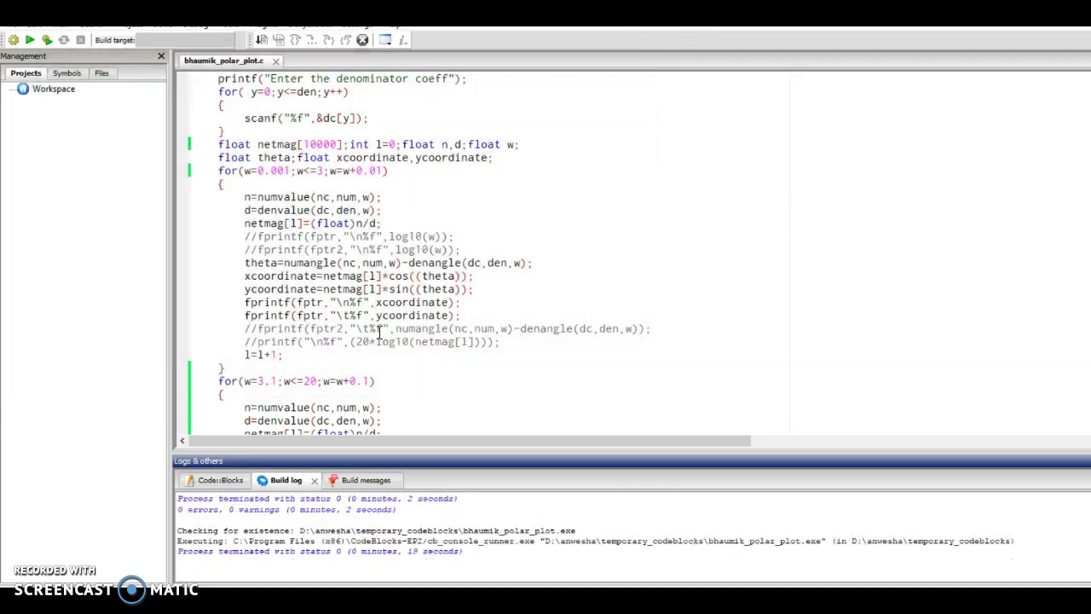
# Step: Switch to the gnuplot console and set both the y range and the x range to [-1:1]
pyautogui.hotkey('alt', 'Tab')
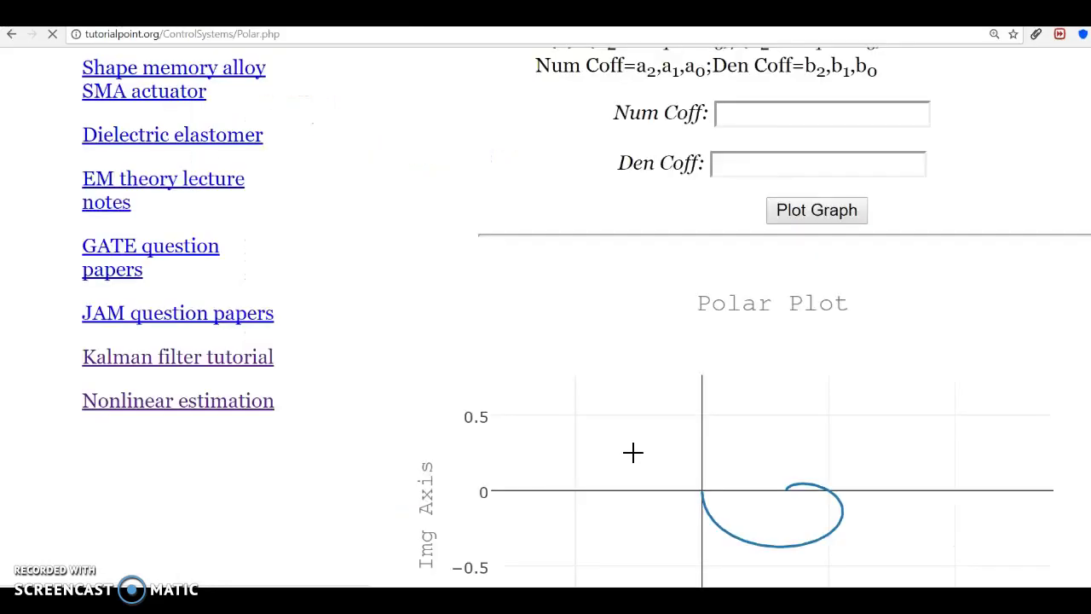
pyautogui.scroll(-1, 315, 341)
pyautogui.scroll(-1, 315, 341)
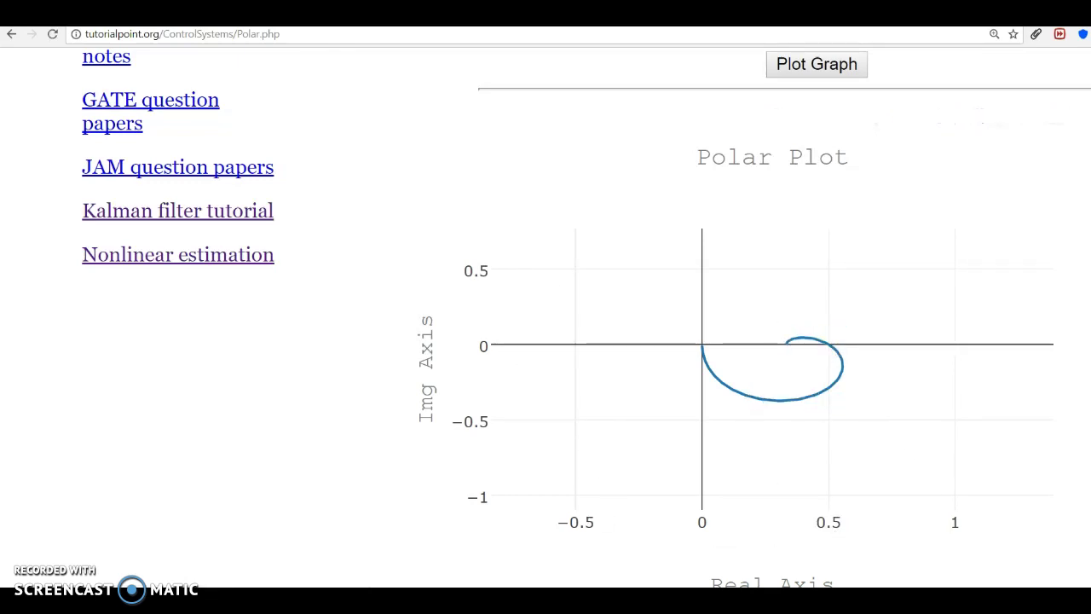
pyautogui.click(630, 537)
pyautogui.press('Up')
pyautogui.press('Up')
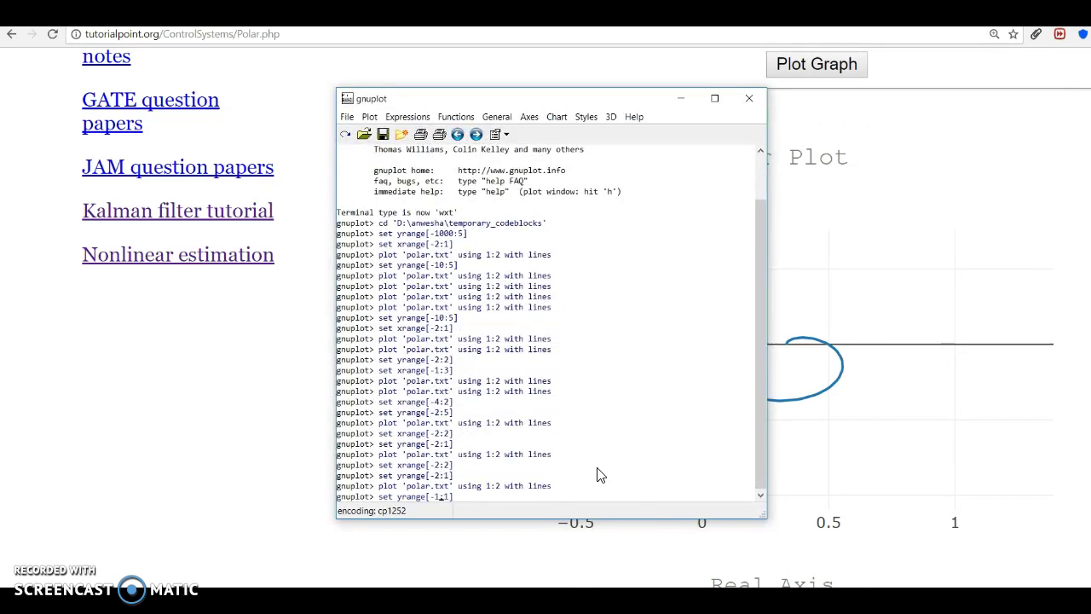
pyautogui.press('Return')
pyautogui.press('Up')
pyautogui.press('Up')
pyautogui.press('Up')
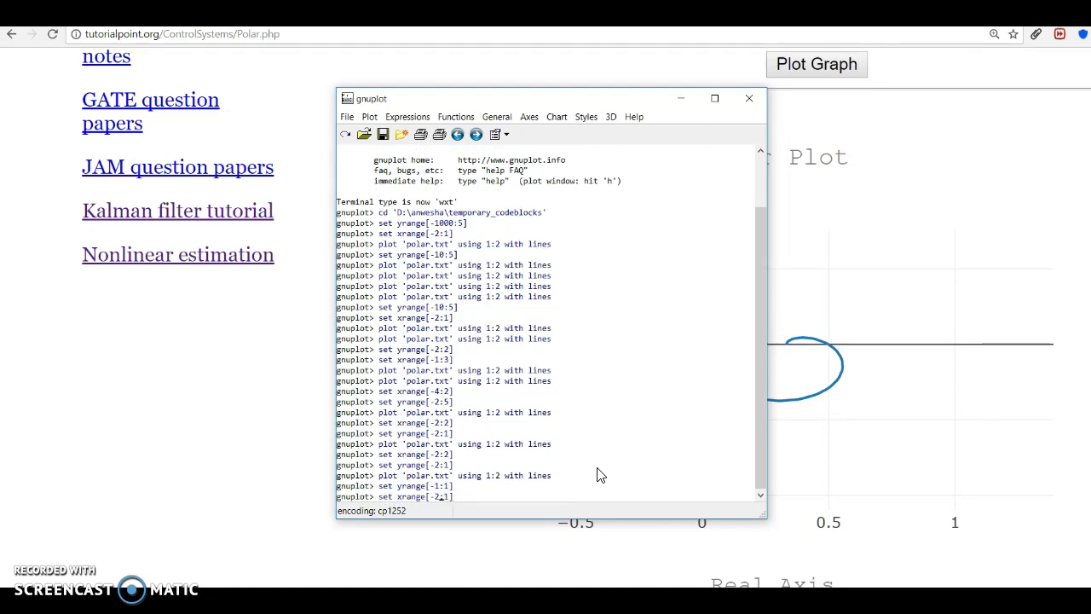
pyautogui.press('Return')
# Step: Plot 'polar.txt' using columns 1:2 with lines and minimize the gnuplot console
pyautogui.press('Up')
pyautogui.press('Up')
pyautogui.press('Return')
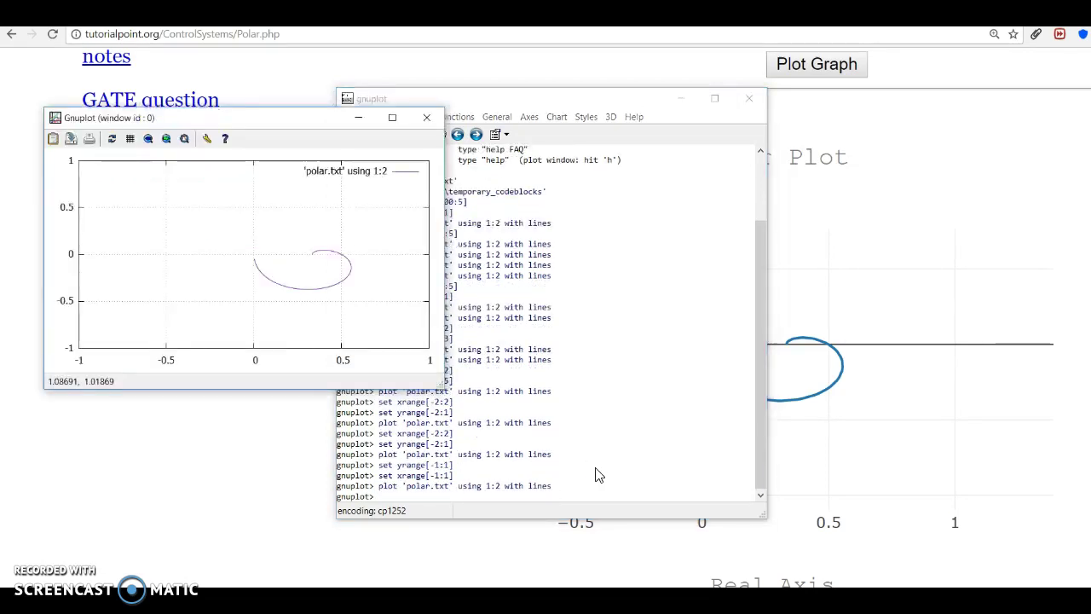
pyautogui.click(680, 98)
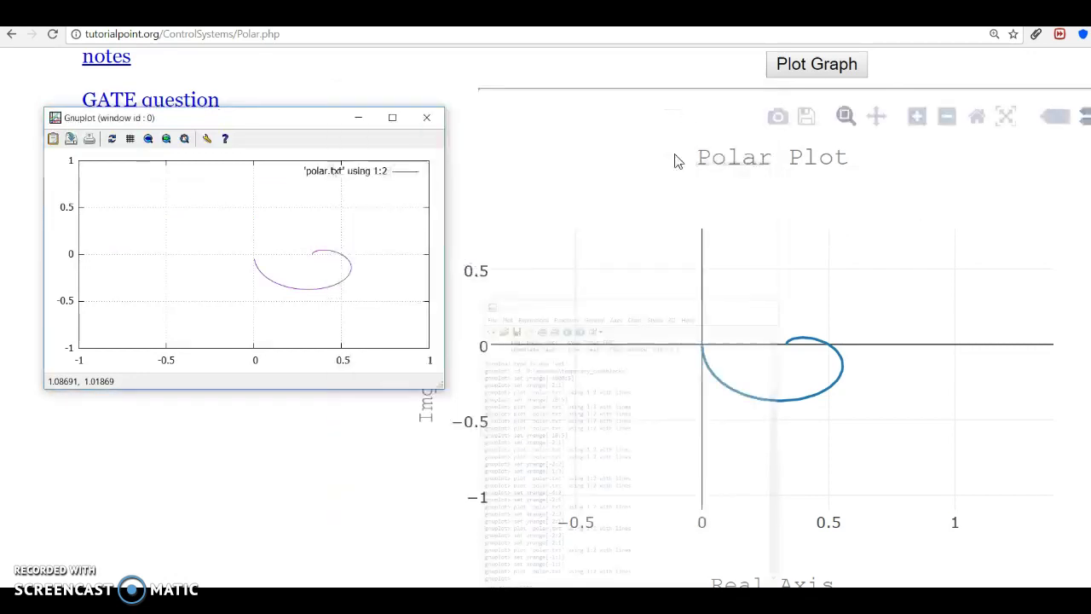
# Step: Examine the gnuplot curve's end near the origin and check the second for loop's frequency limit in bhaumik_polar_plot.c in Code::Blocks
pyautogui.moveTo(626, 290)
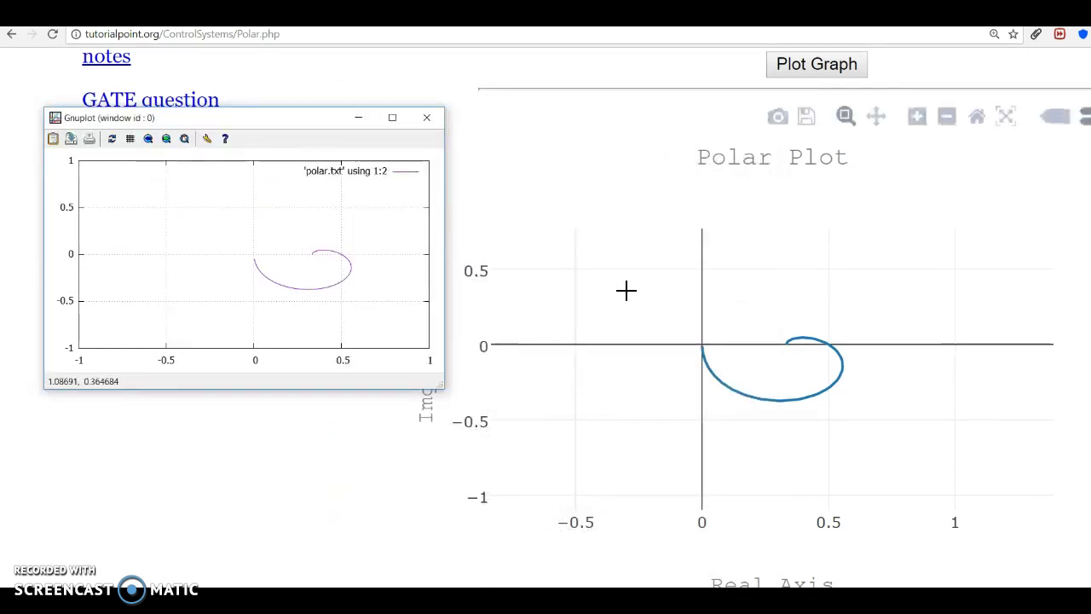
pyautogui.scroll(1, 340, 269)
pyautogui.scroll(2, 335, 272)
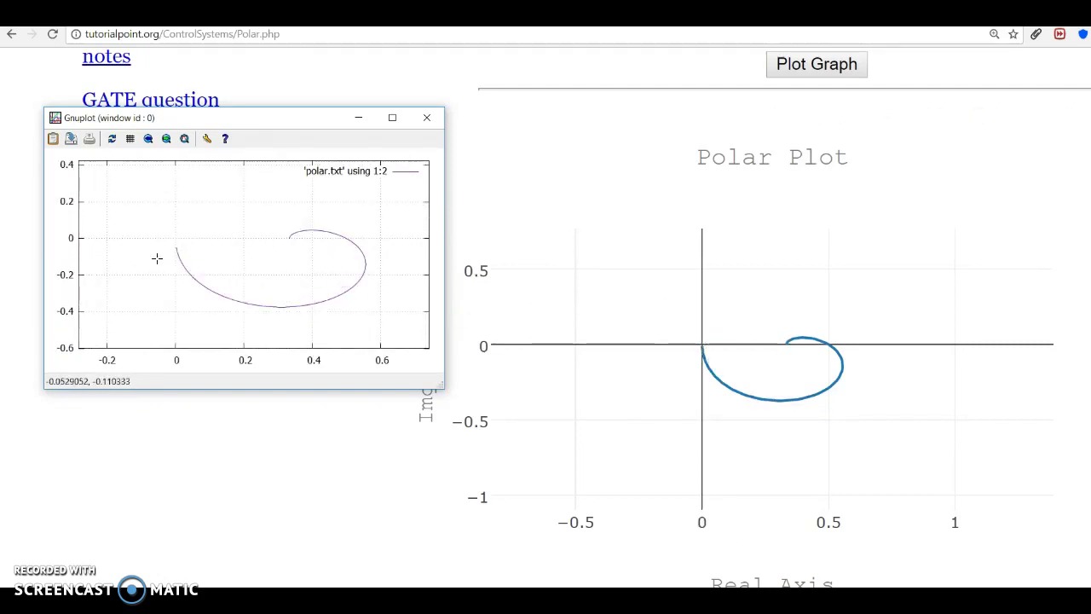
pyautogui.scroll(1, 169, 254)
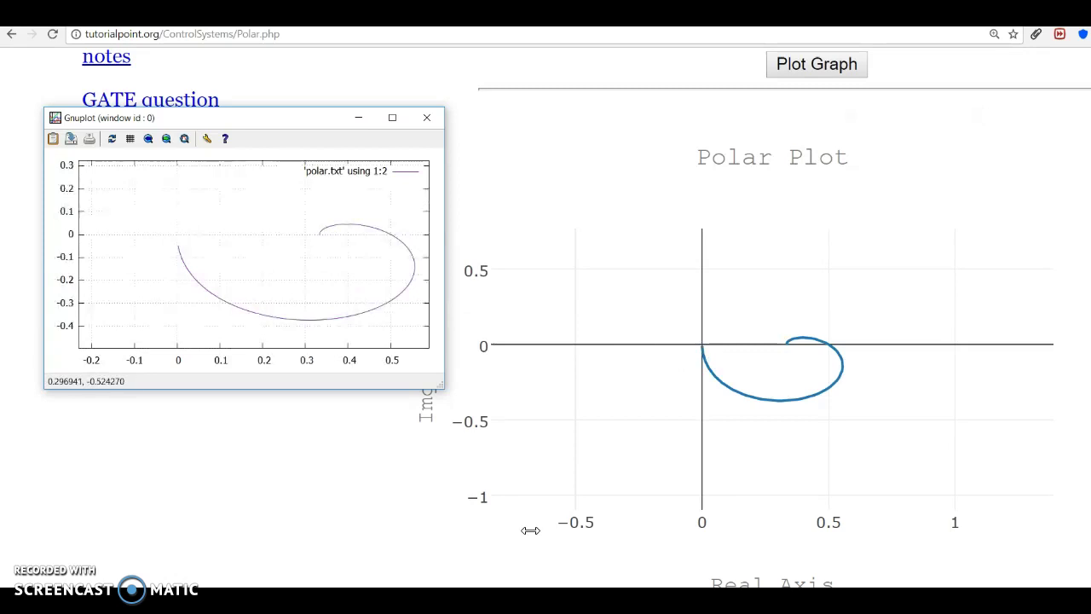
pyautogui.hotkey('alt', 'Tab')
pyautogui.scroll(-4, 299, 333)
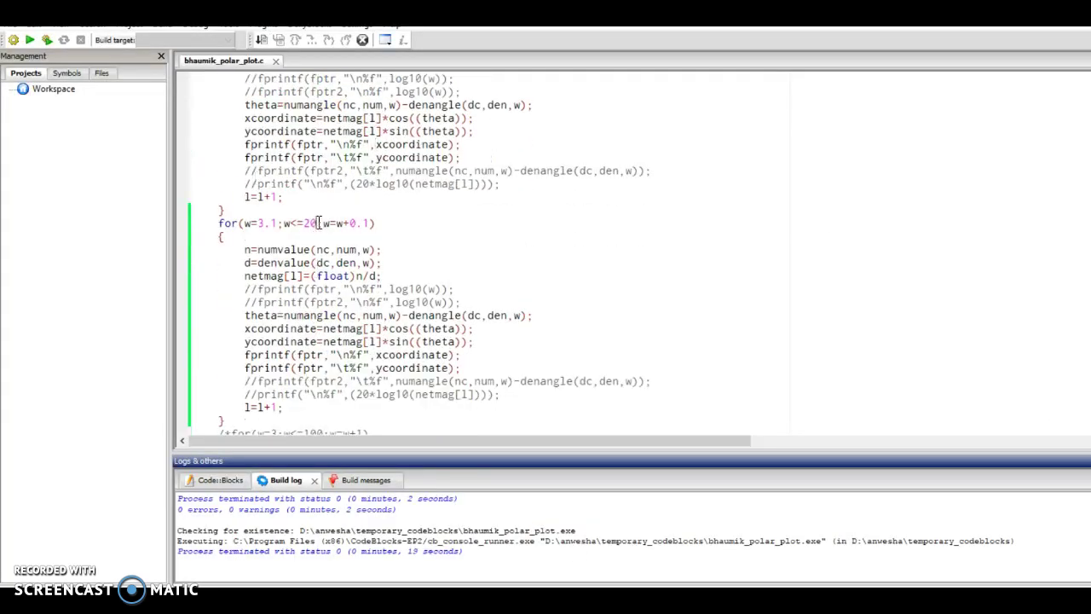
pyautogui.write('20')
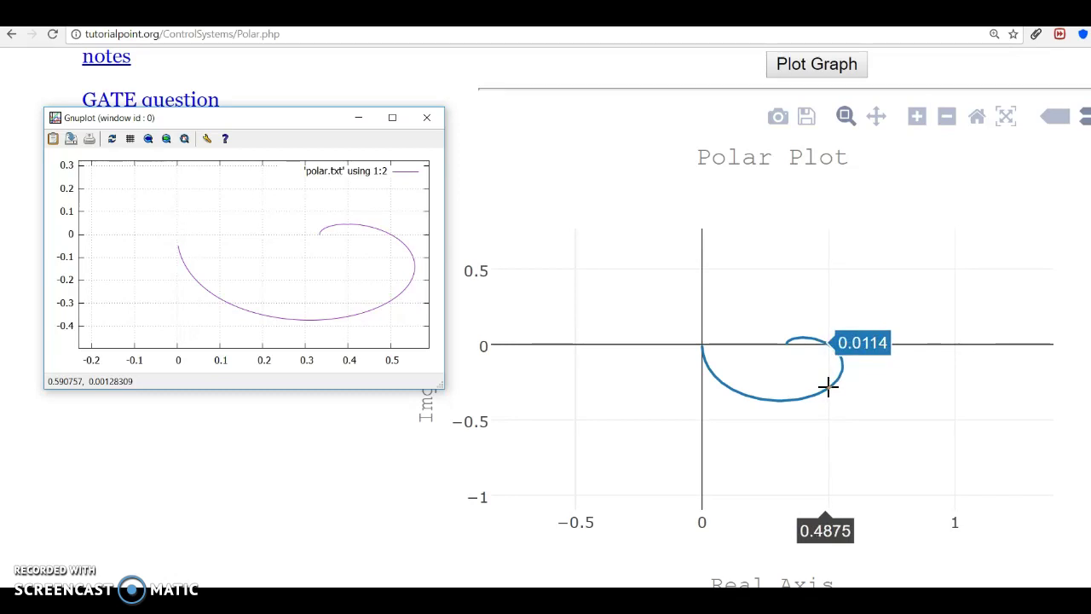
# Step: Read the web plot's point near real value 0.49 and mark a comparable point on the gnuplot curve at about (0.482, 0.015)
pyautogui.click(828, 387)
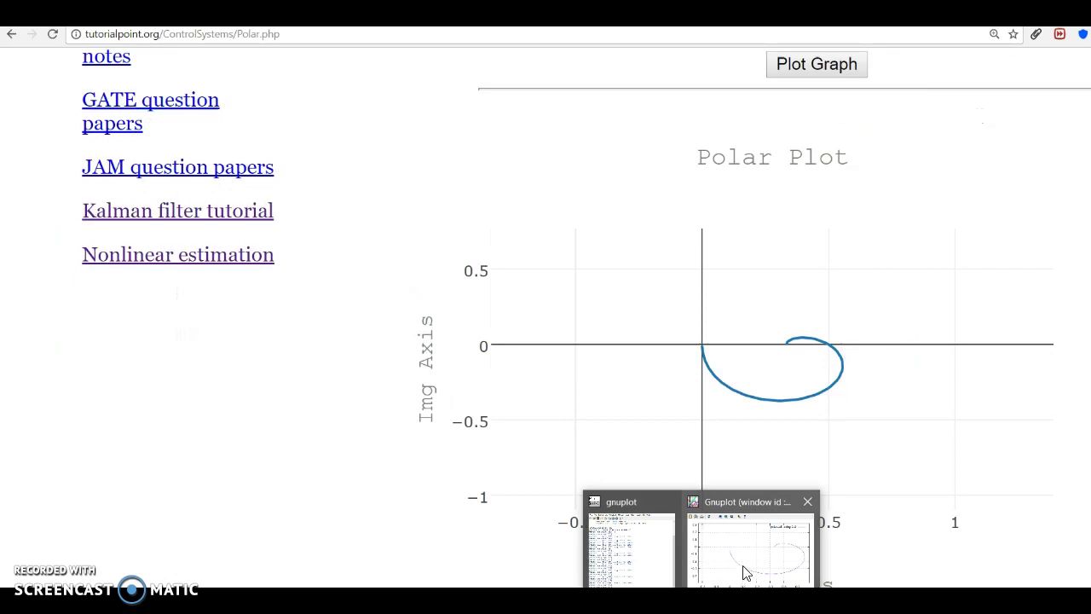
pyautogui.click(742, 573)
pyautogui.scroll(1, 409, 290)
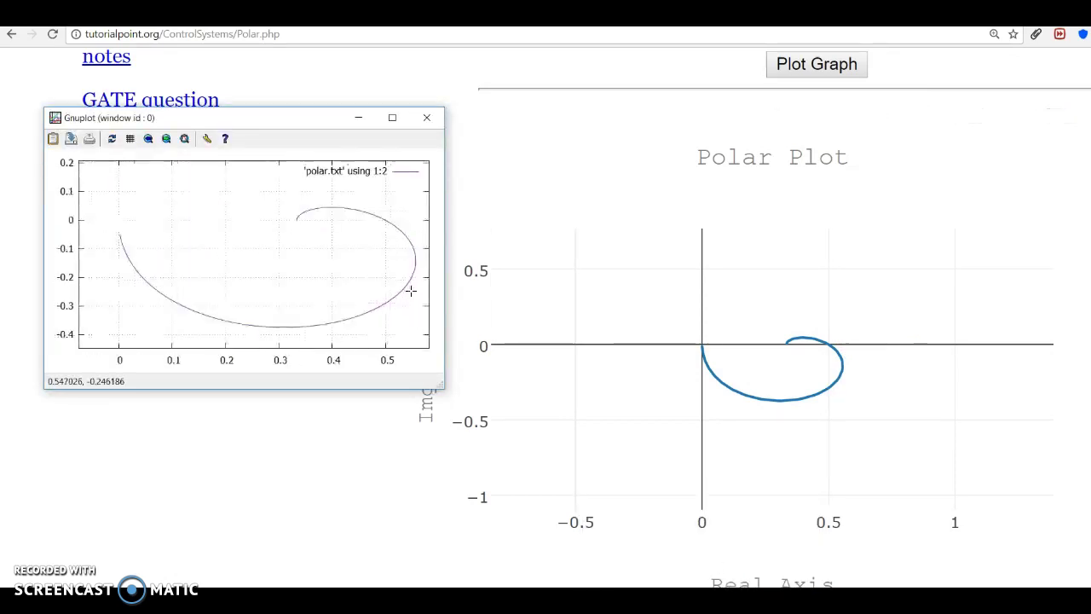
pyautogui.scroll(1, 398, 255)
pyautogui.scroll(1, 389, 197)
pyautogui.scroll(1, 389, 197)
pyautogui.scroll(1, 384, 202)
pyautogui.scroll(-1, 384, 202)
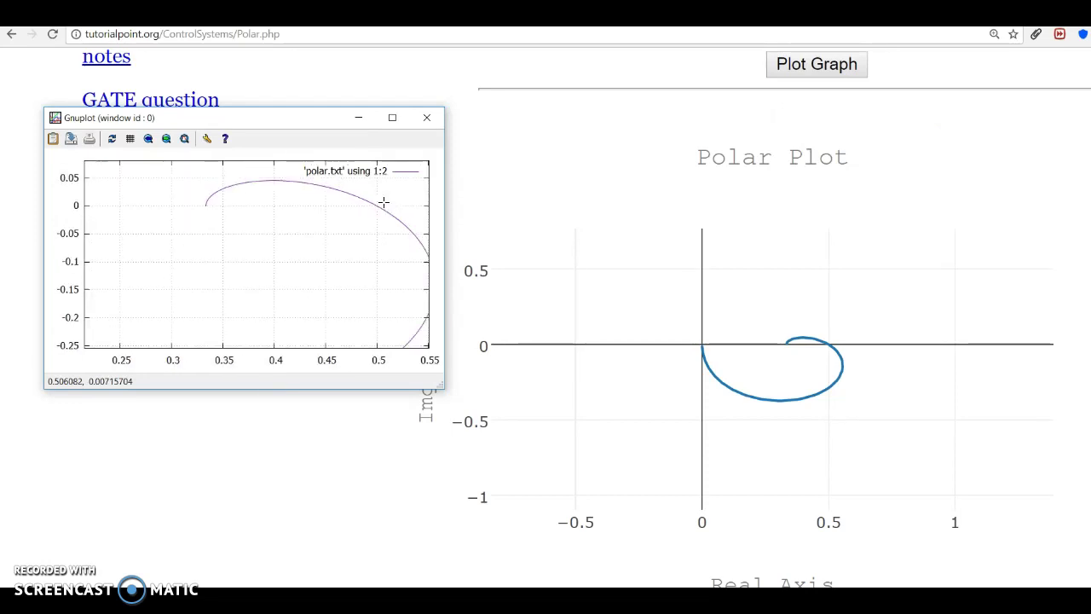
pyautogui.scroll(1, 384, 202)
pyautogui.scroll(1, 384, 202)
pyautogui.scroll(1, 383, 202)
pyautogui.scroll(1, 384, 202)
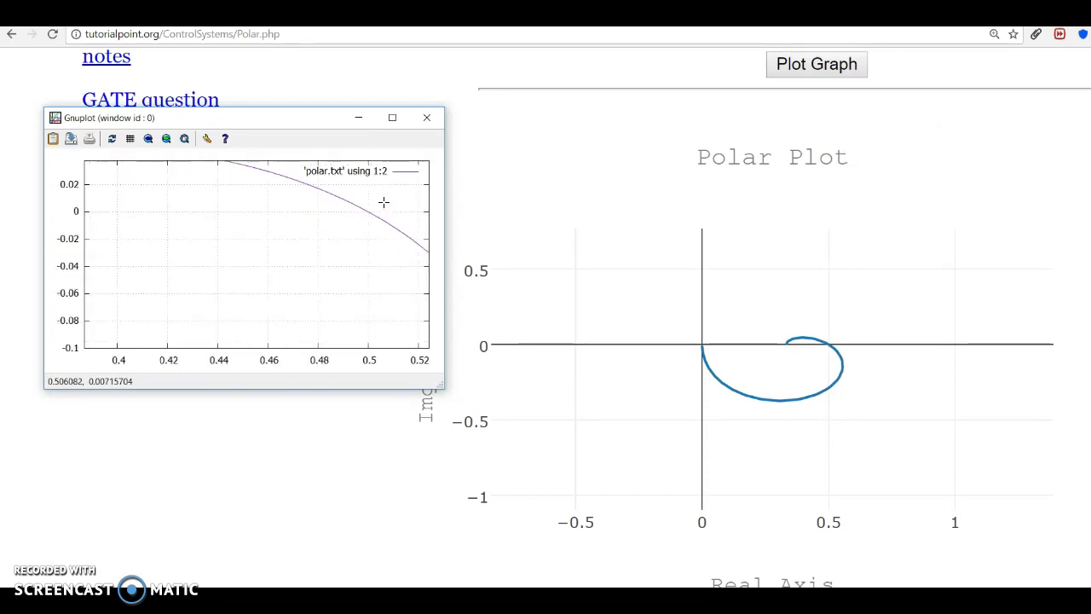
pyautogui.middleClick(324, 191)
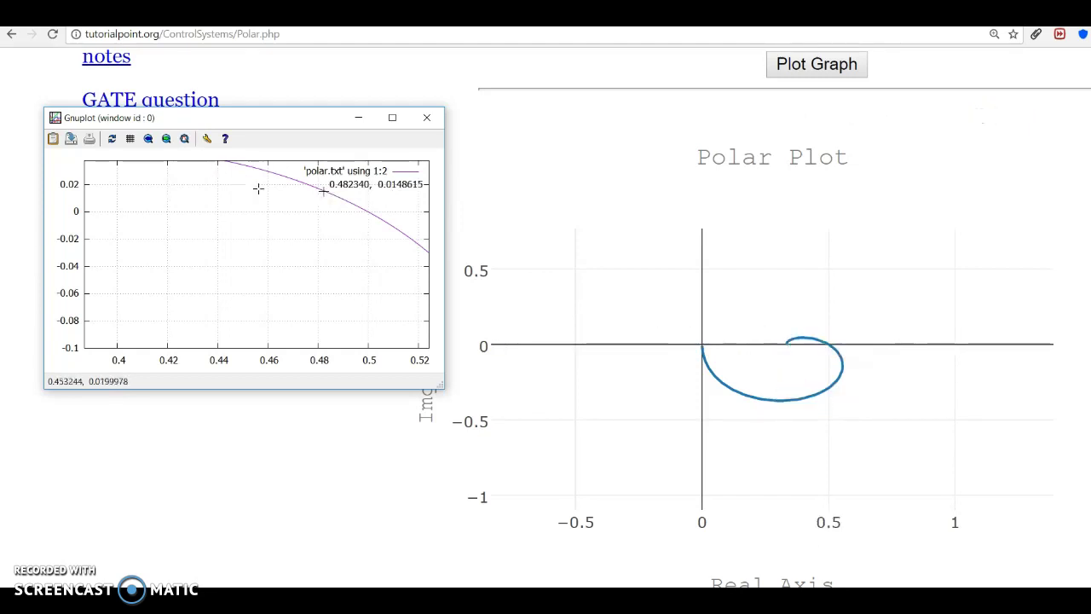
pyautogui.scroll(1, 322, 189)
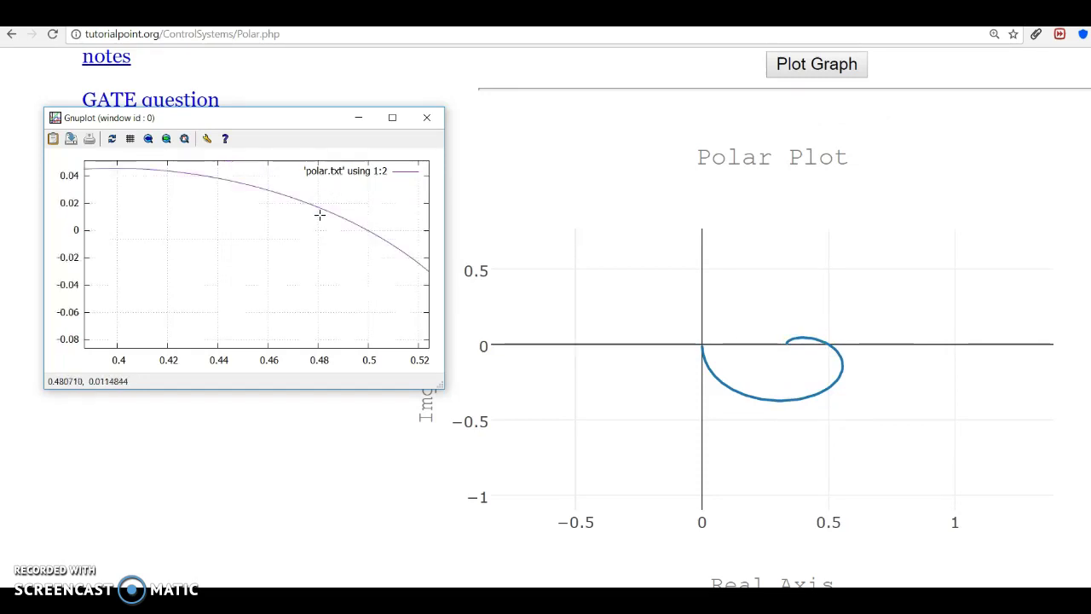
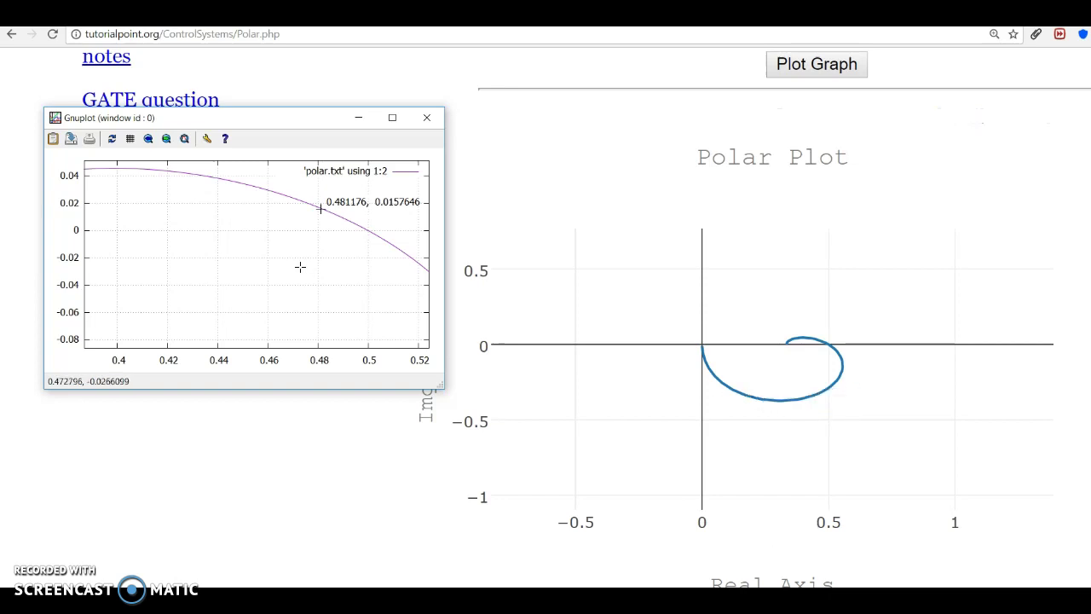
# Step: Mark a point on the gnuplot curve's lower arc at about (0.285, -0.373) and read the matching point on the web plot
pyautogui.press('p')
pyautogui.press('p')
pyautogui.press('p')
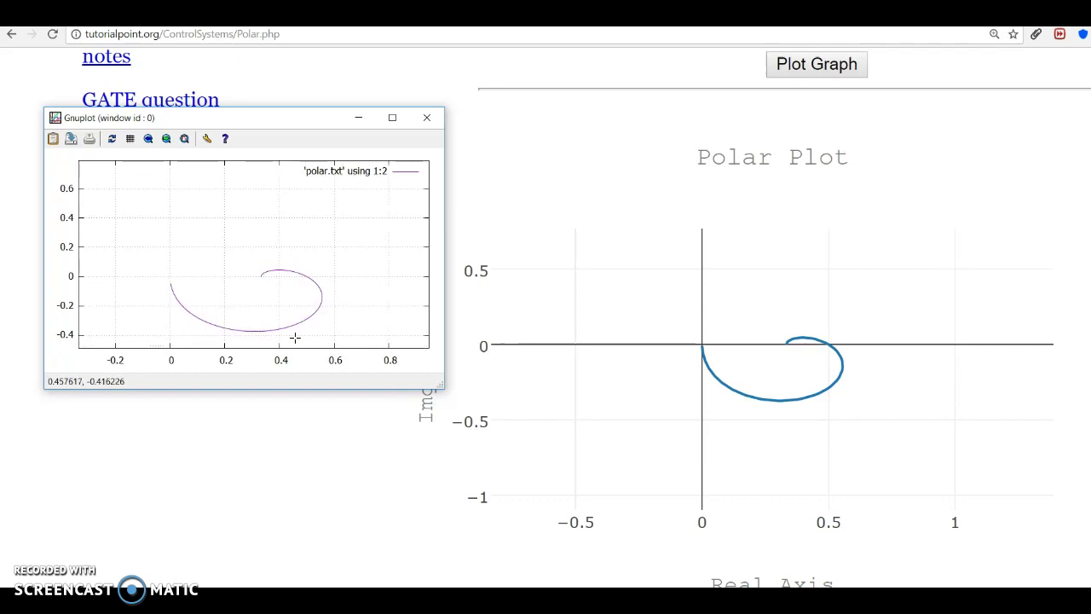
pyautogui.press('n')
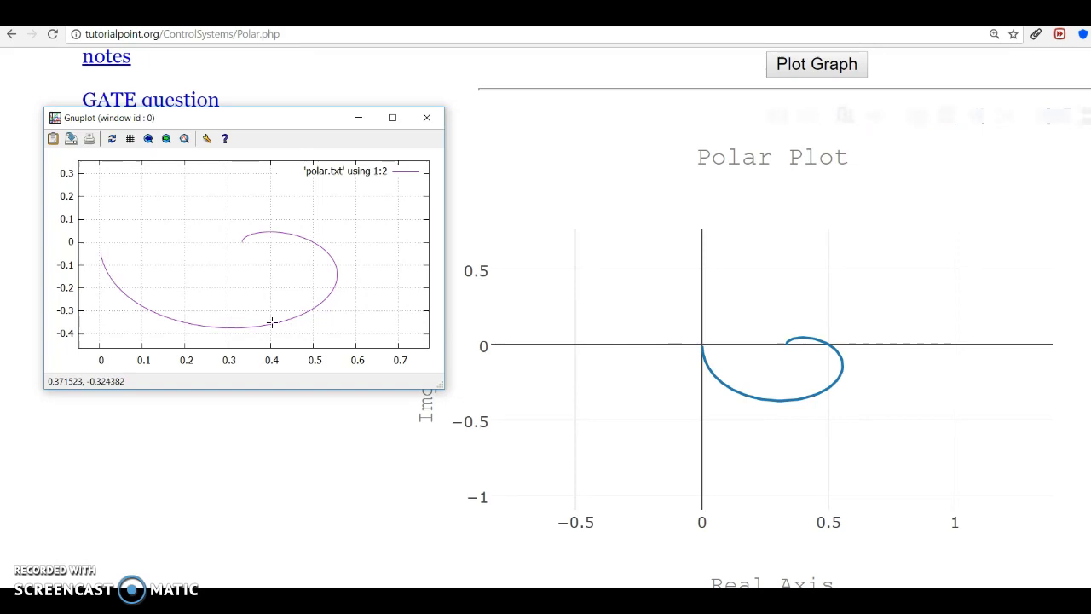
pyautogui.scroll(2, 195, 330)
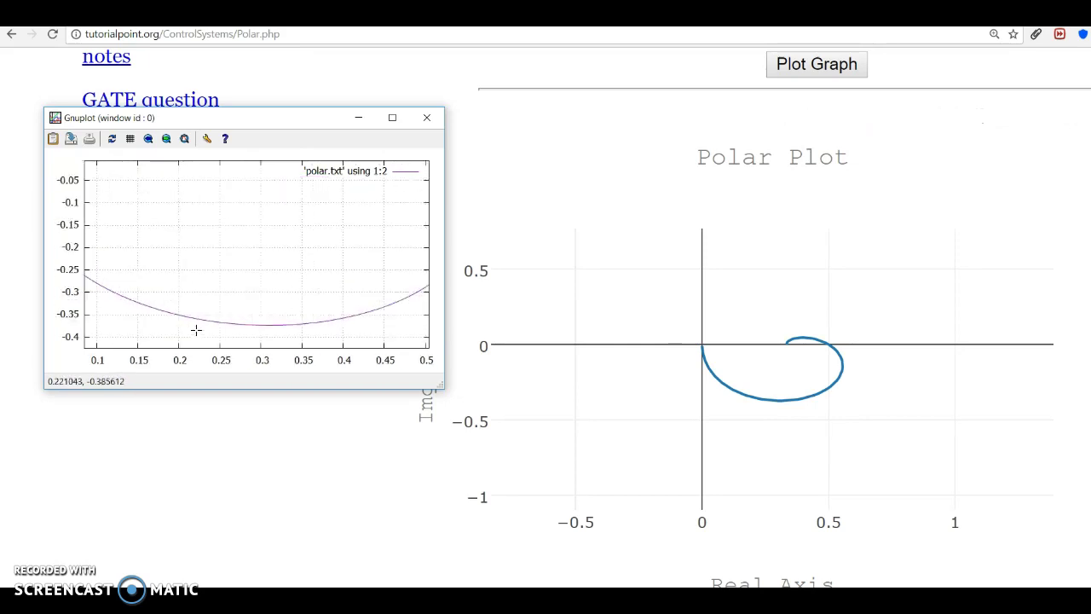
pyautogui.scroll(3, 265, 325)
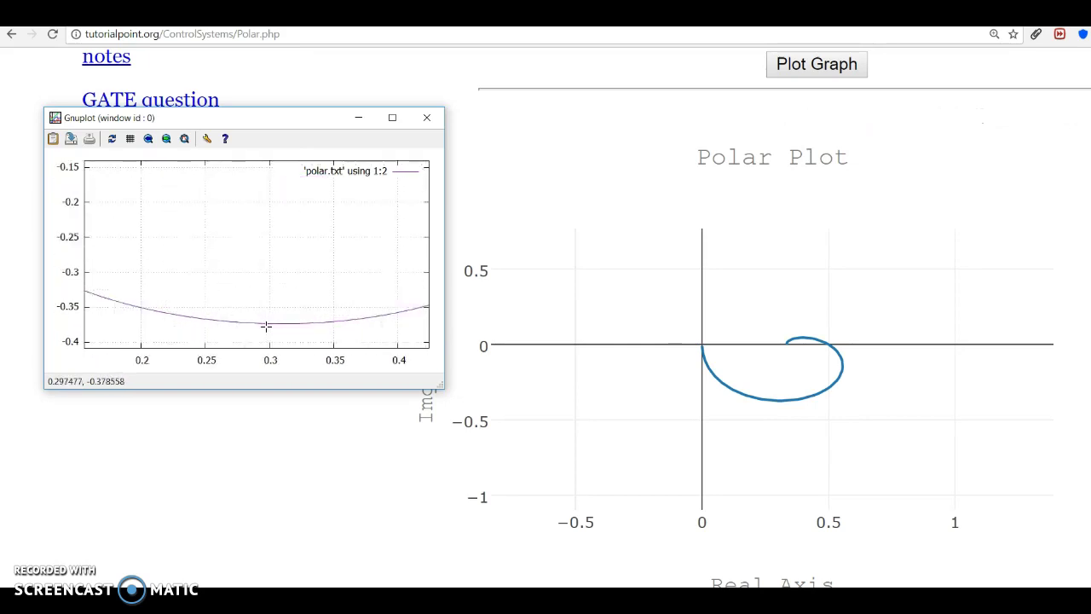
pyautogui.scroll(3, 266, 326)
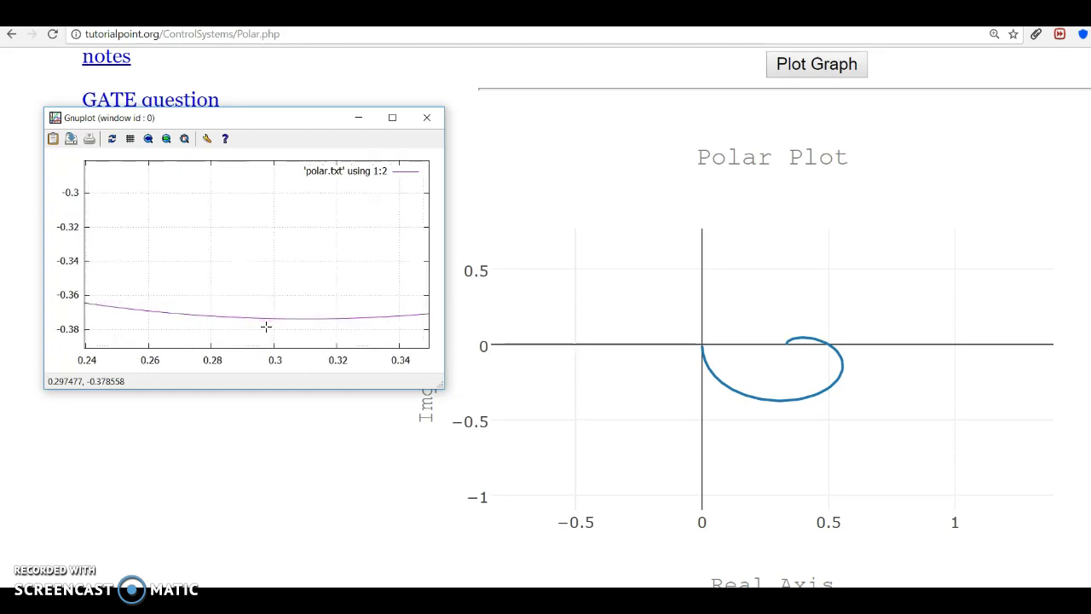
pyautogui.middleClick(218, 316)
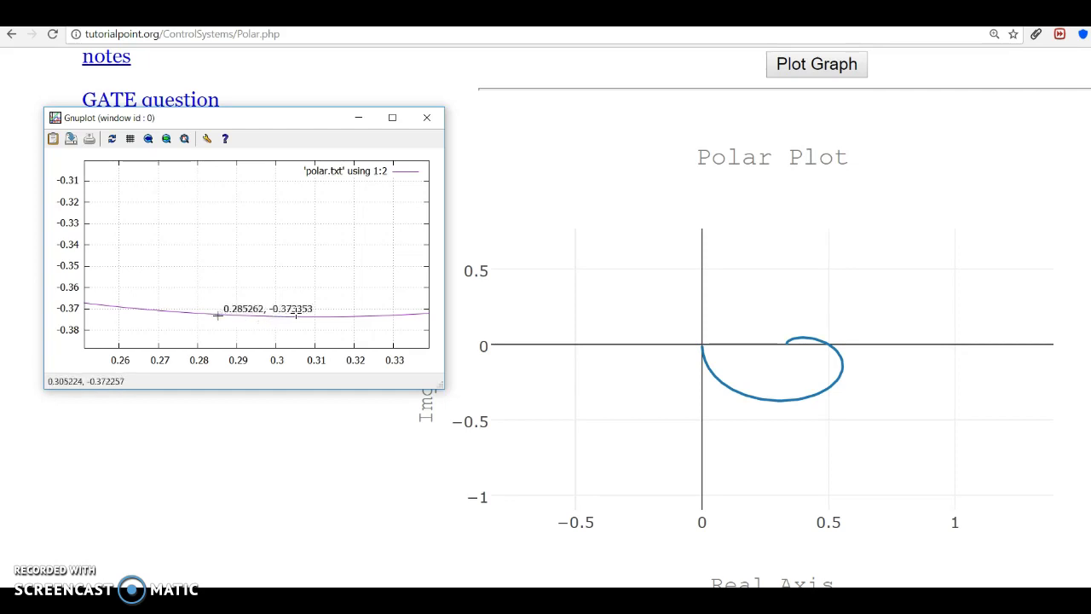
pyautogui.moveTo(778, 401)
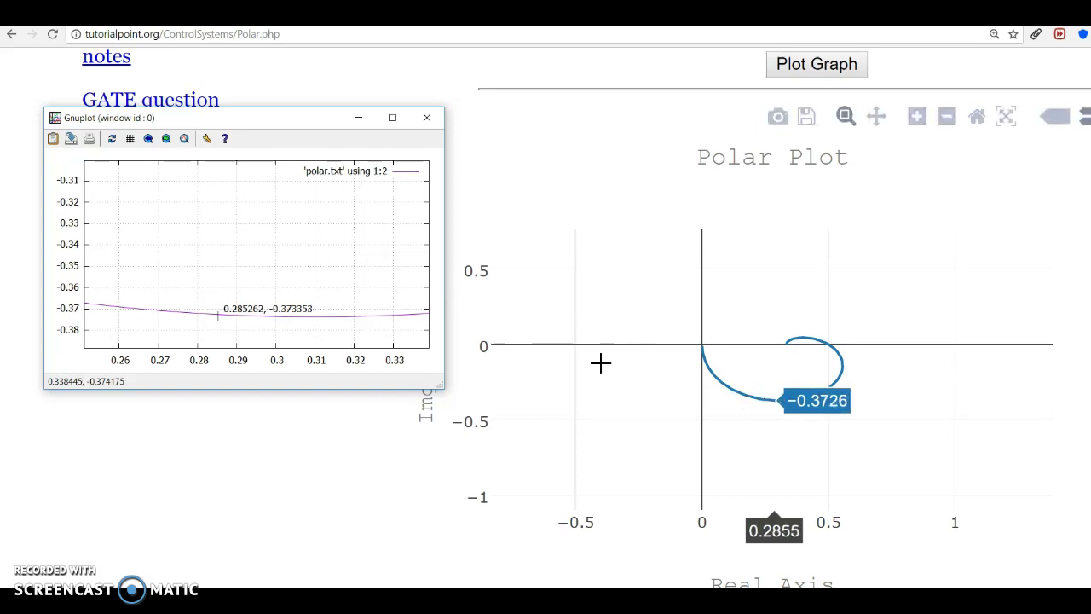
# Step: Mark the gnuplot curve's rightmost point at about (0.556, -0.142) and read the corresponding point on the web plot
pyautogui.scroll(-3, 155, 276)
pyautogui.scroll(-3, 154, 276)
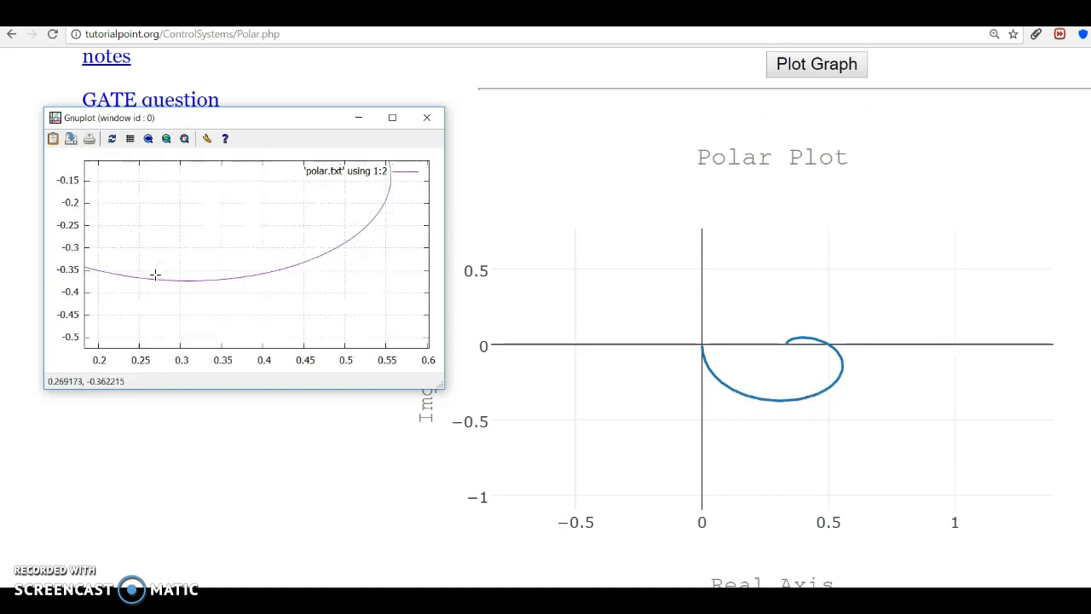
pyautogui.scroll(-1, 140, 246)
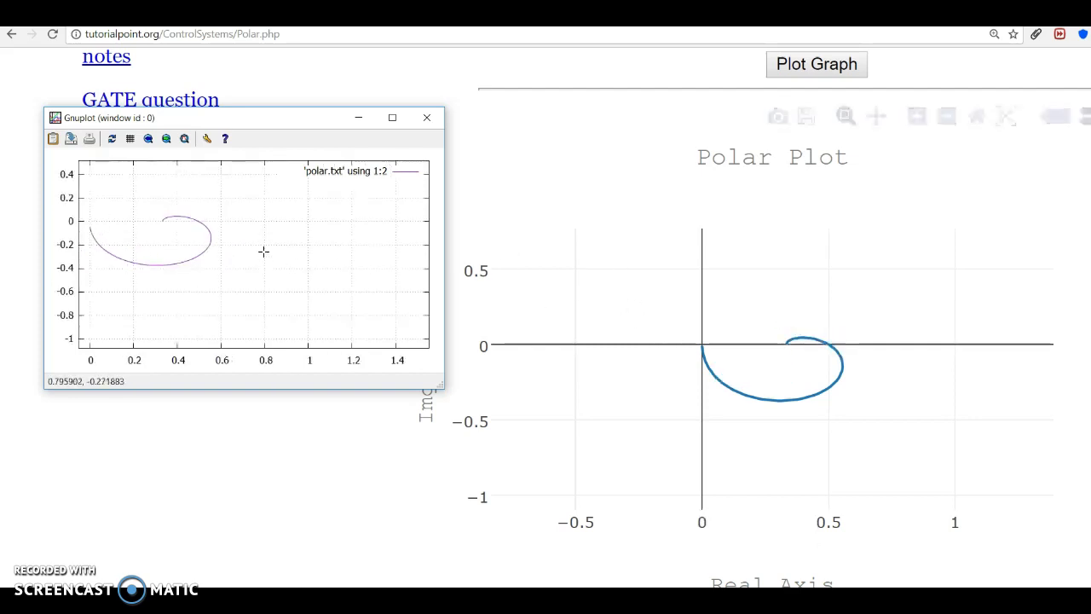
pyautogui.middleClick(212, 239)
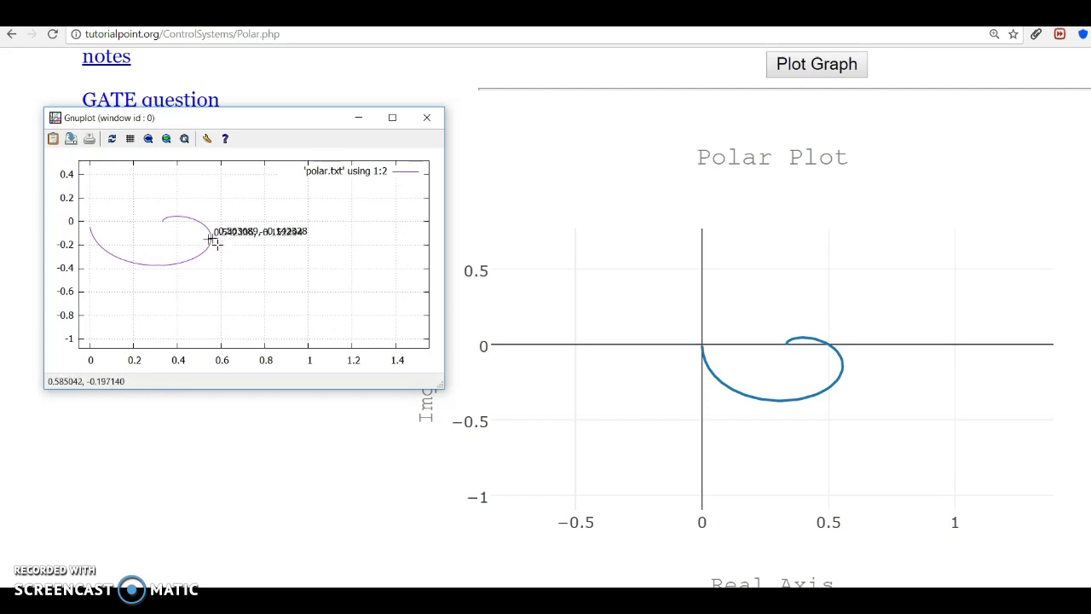
pyautogui.scroll(1, 213, 248)
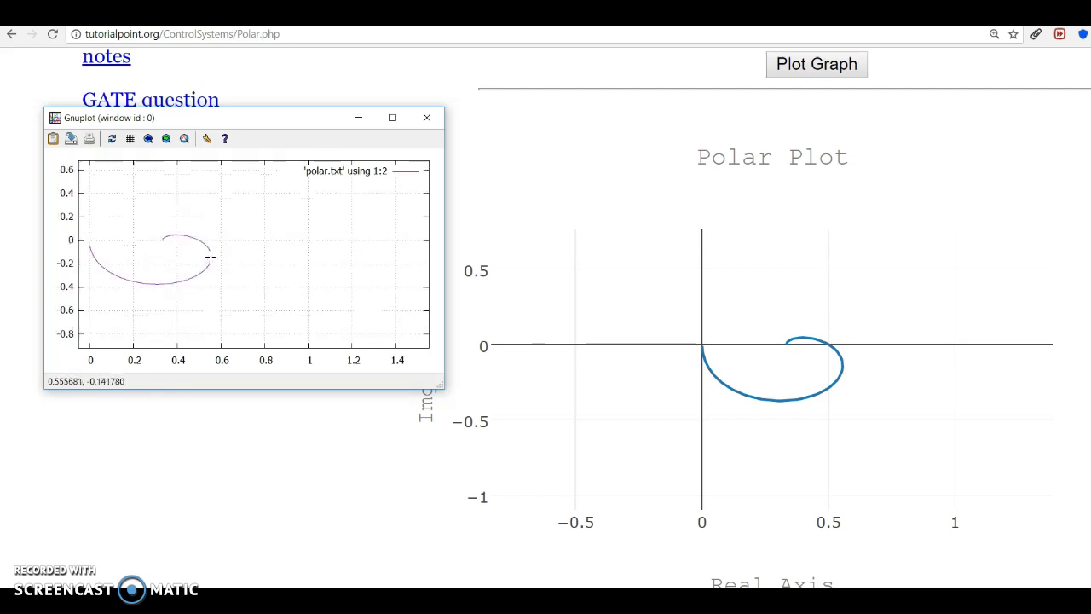
pyautogui.middleClick(210, 256)
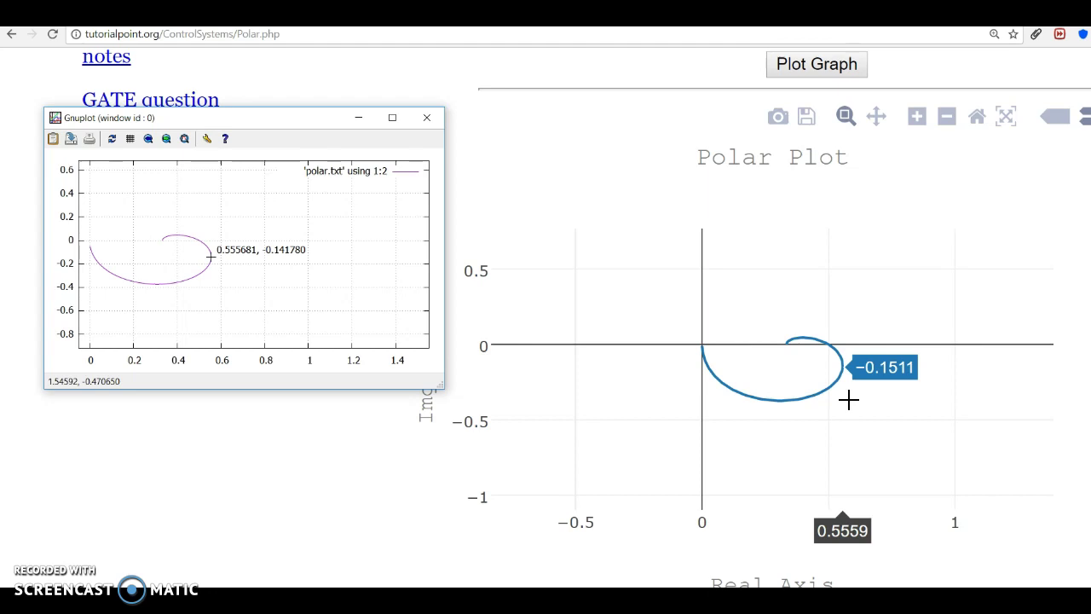
# Step: Bring the gnuplot graph window back in front of the web page and close it
pyautogui.click(849, 399)
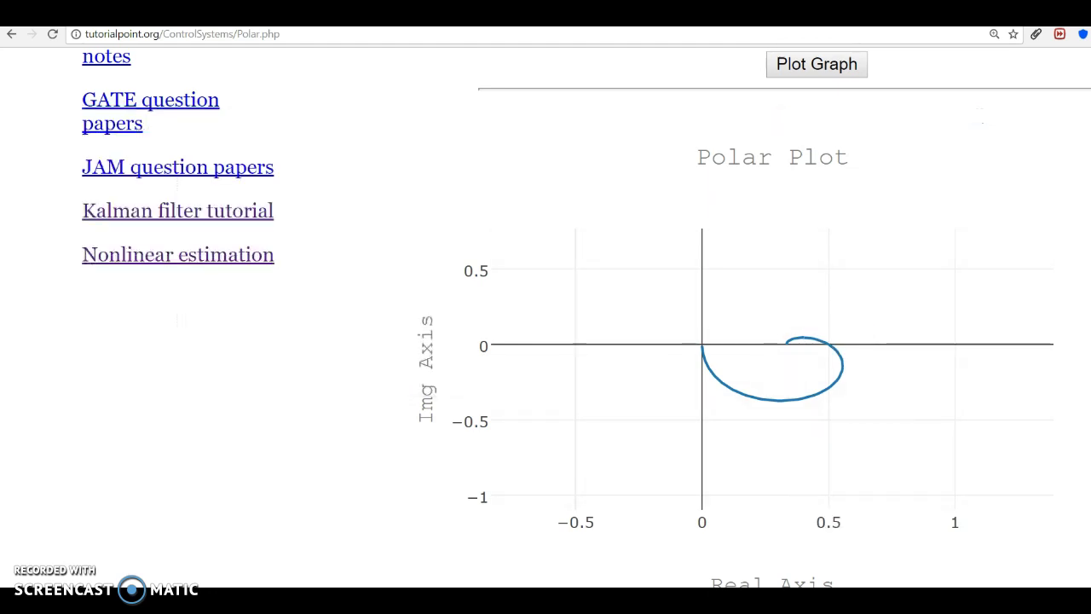
pyautogui.click(765, 536)
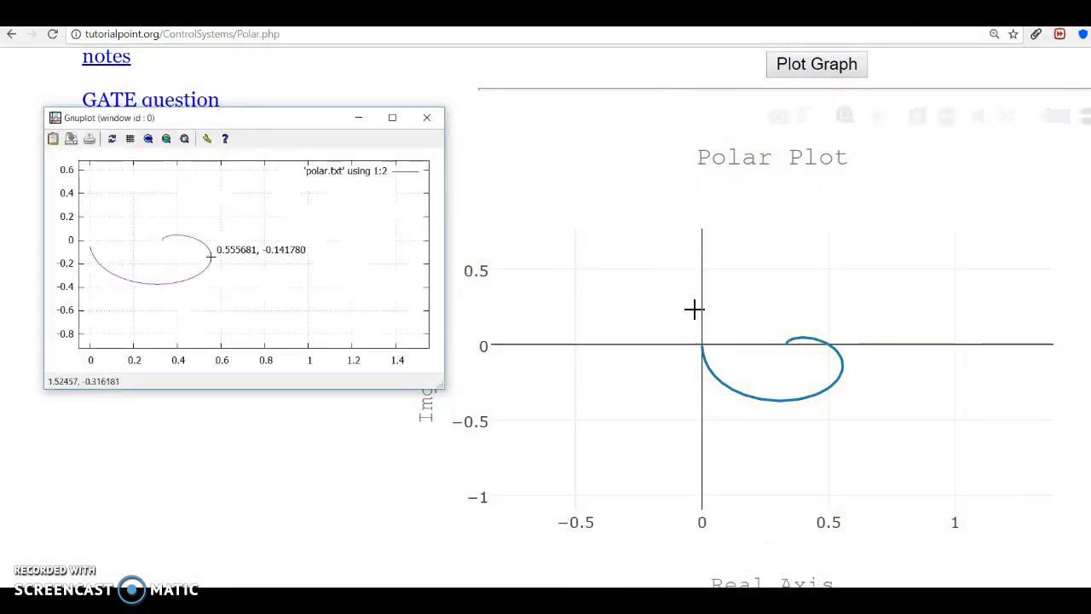
pyautogui.click(426, 118)
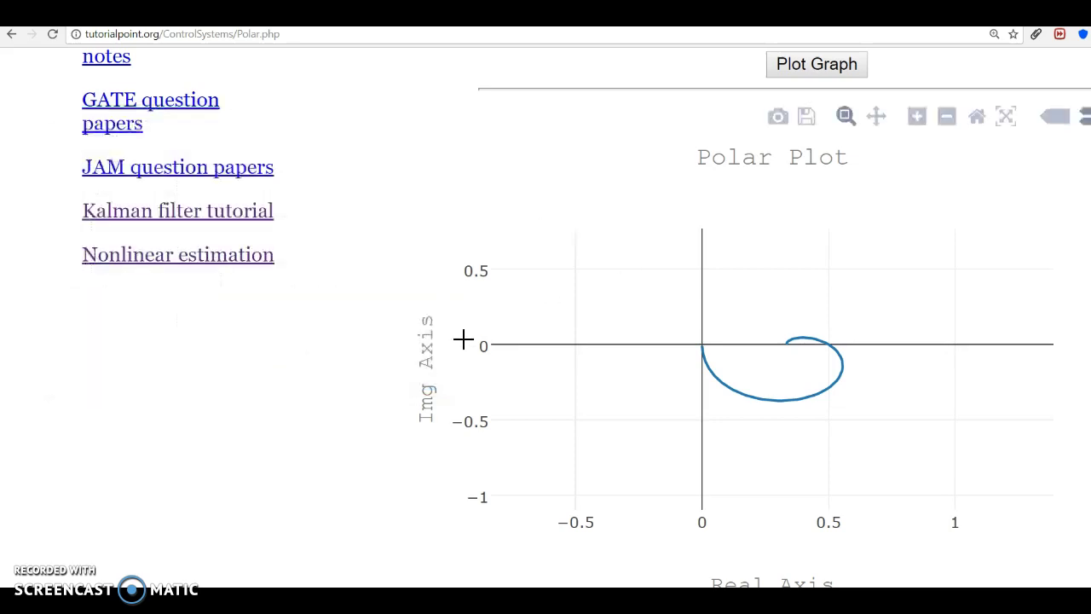